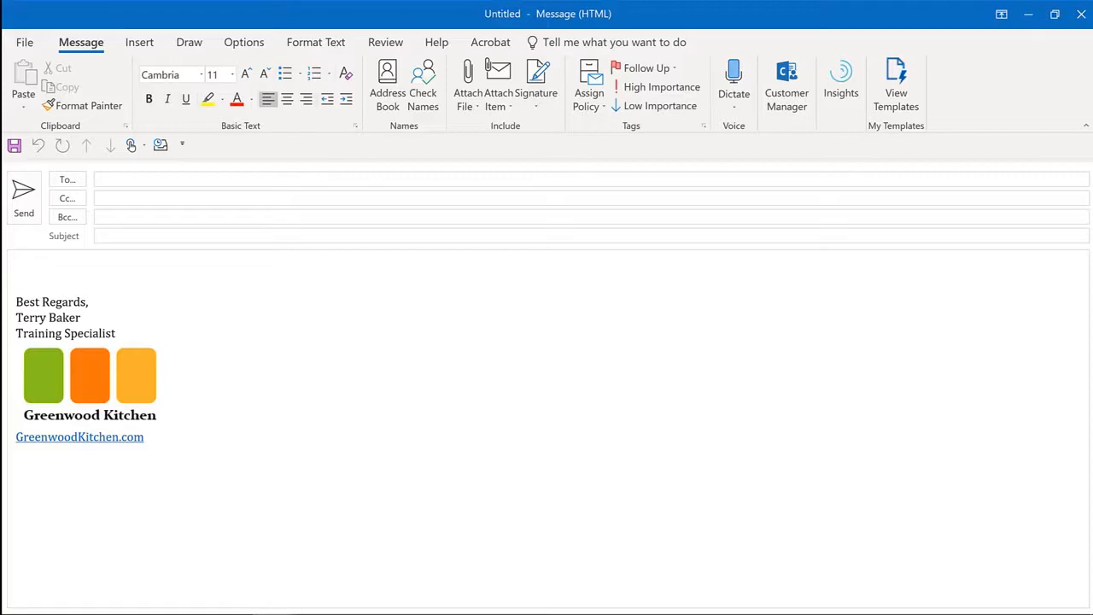
Open the message templates and start a new template titled "RFP Response"
click(897, 85)
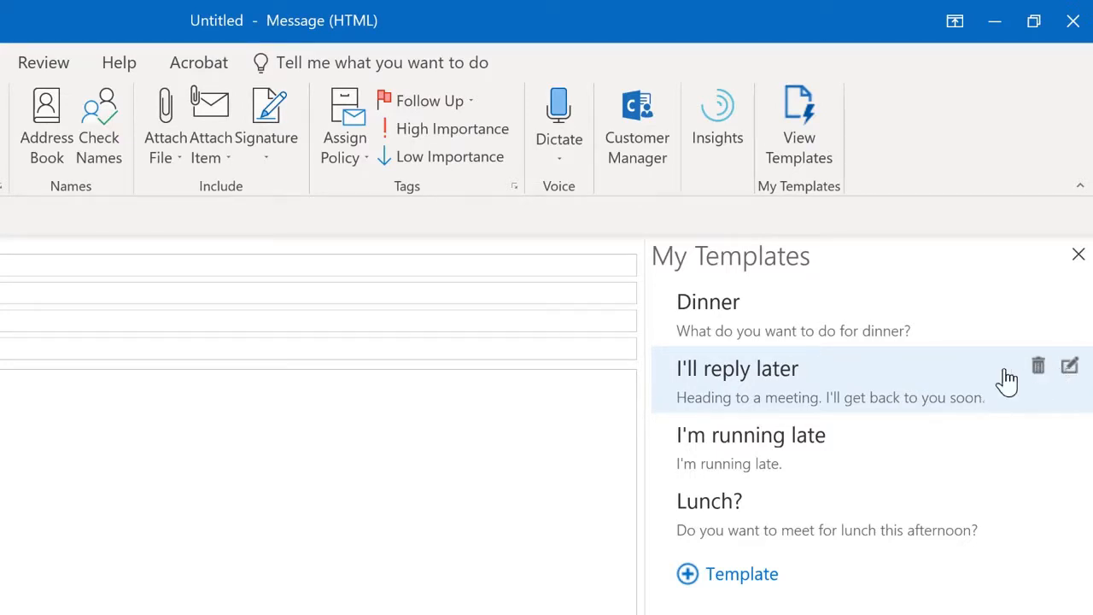
click(689, 574)
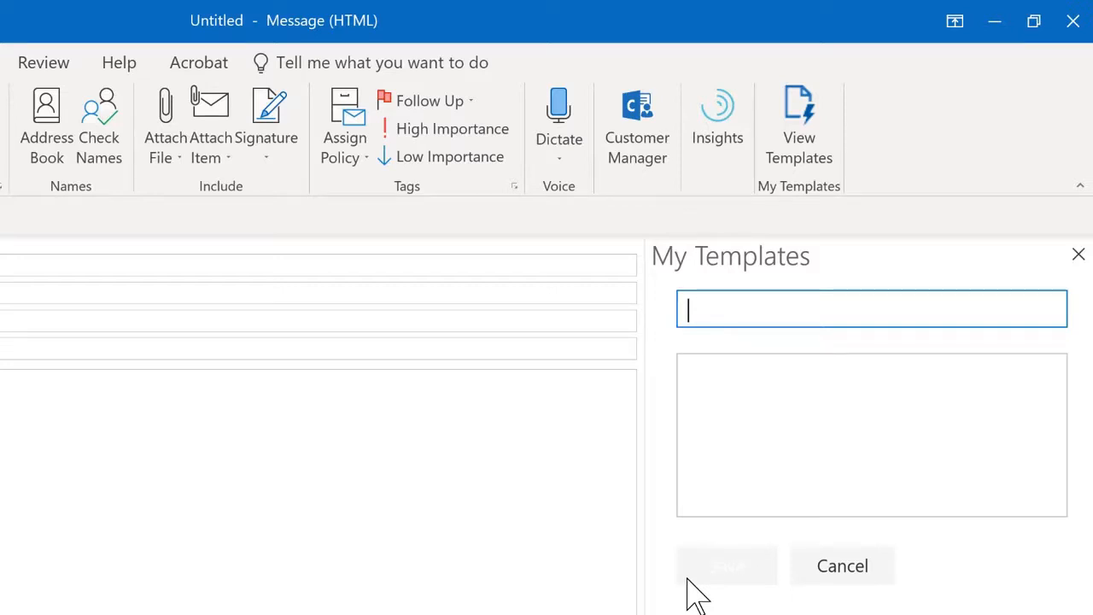
text(RFP Respo)
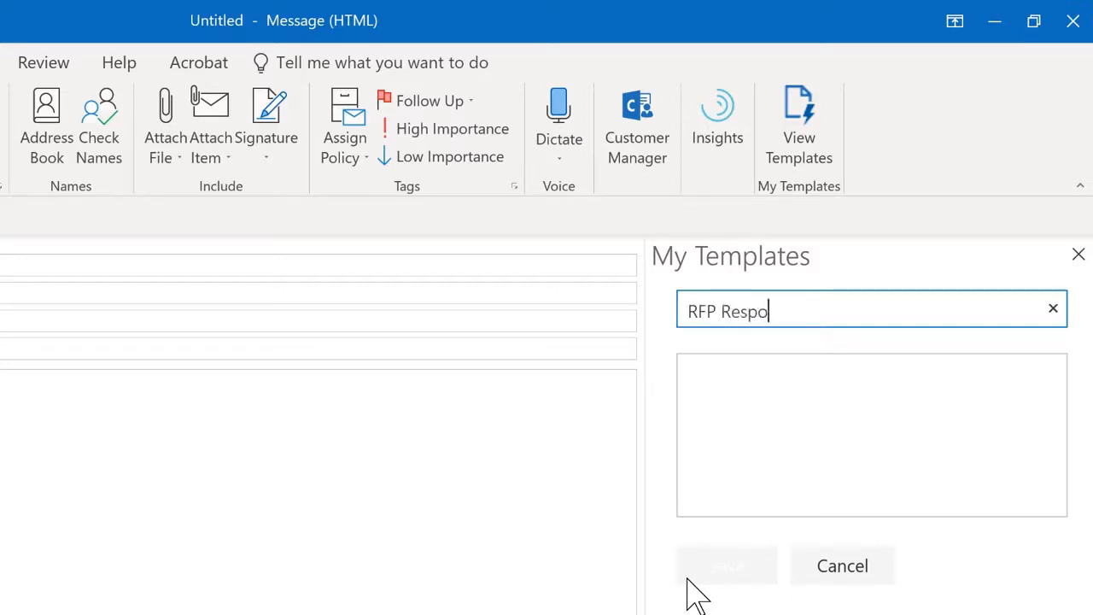
text(nse)
key(Tab)
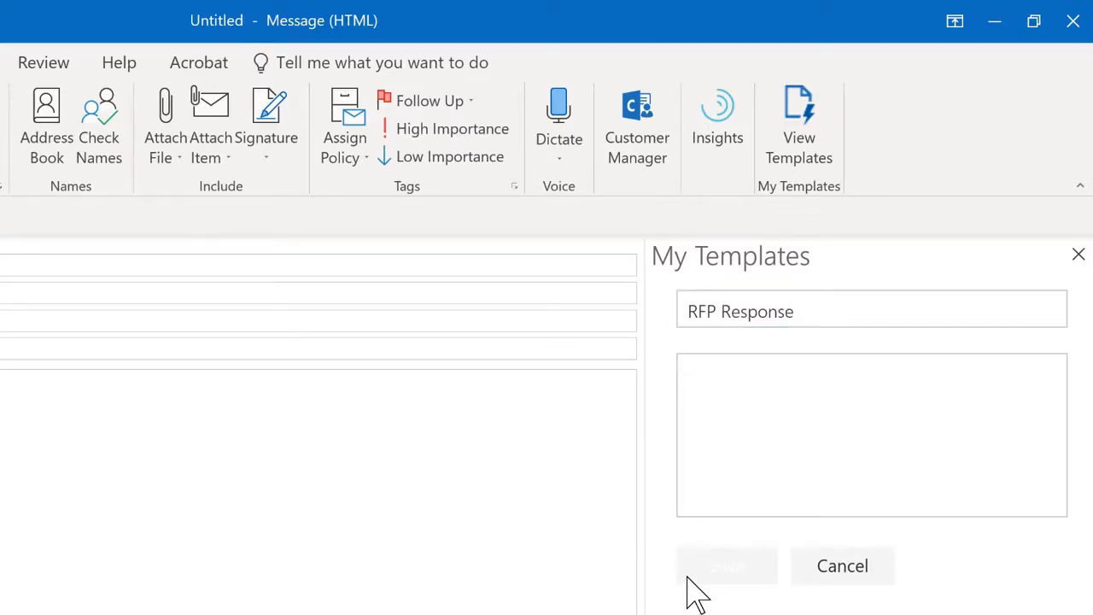
Fill the body with "Thank you for submitting your RFP for important stuff. We will be reviewing and will contact vendors by September 6." and save it
click(823, 441)
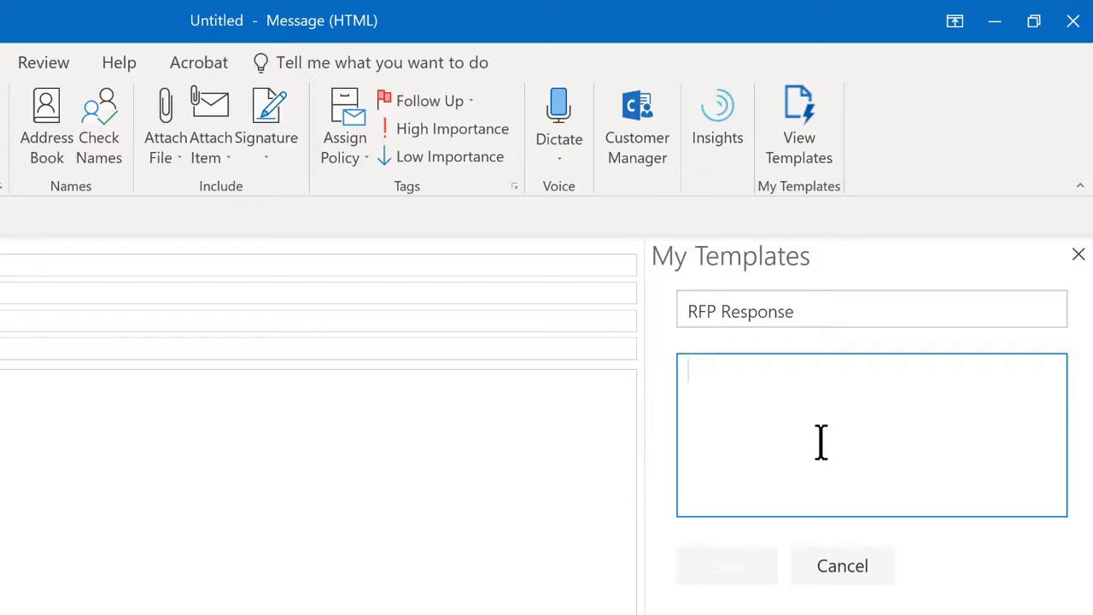
text(Thank )
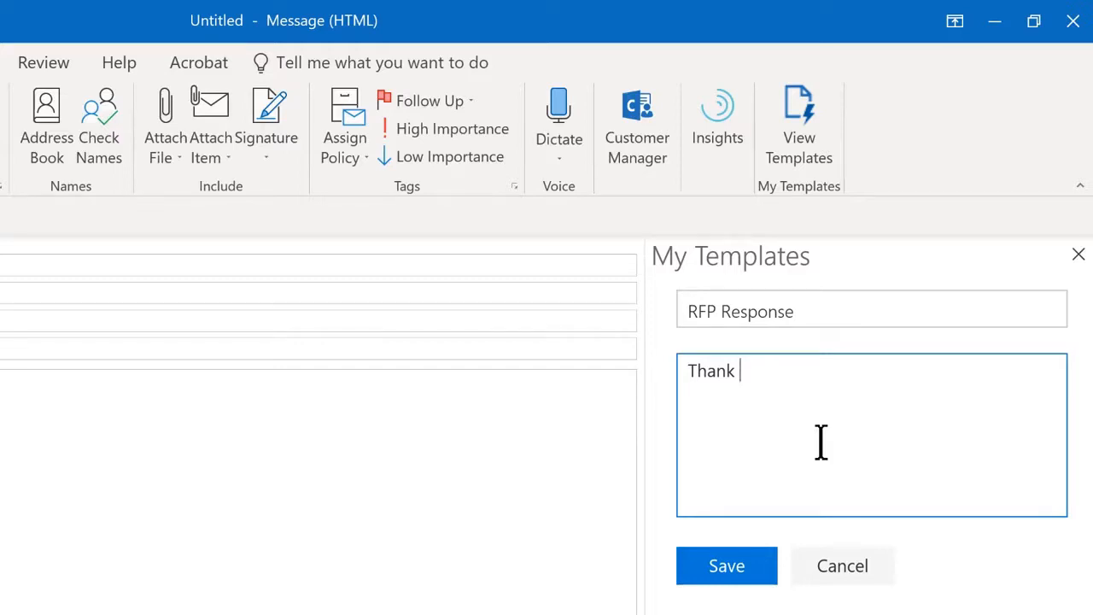
text(you for submitting )
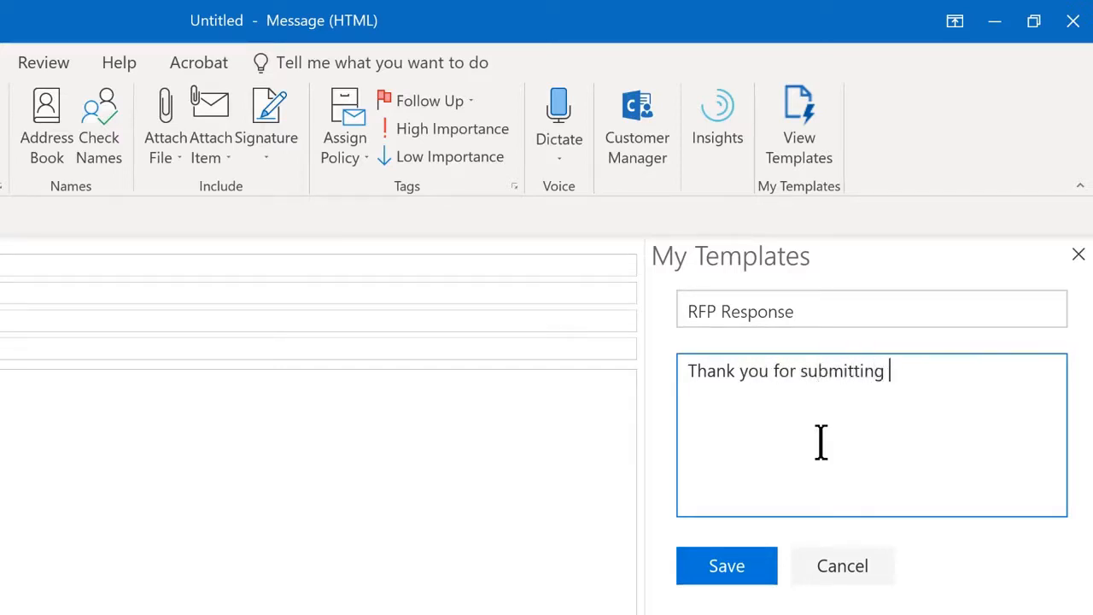
text(your RFP fo)
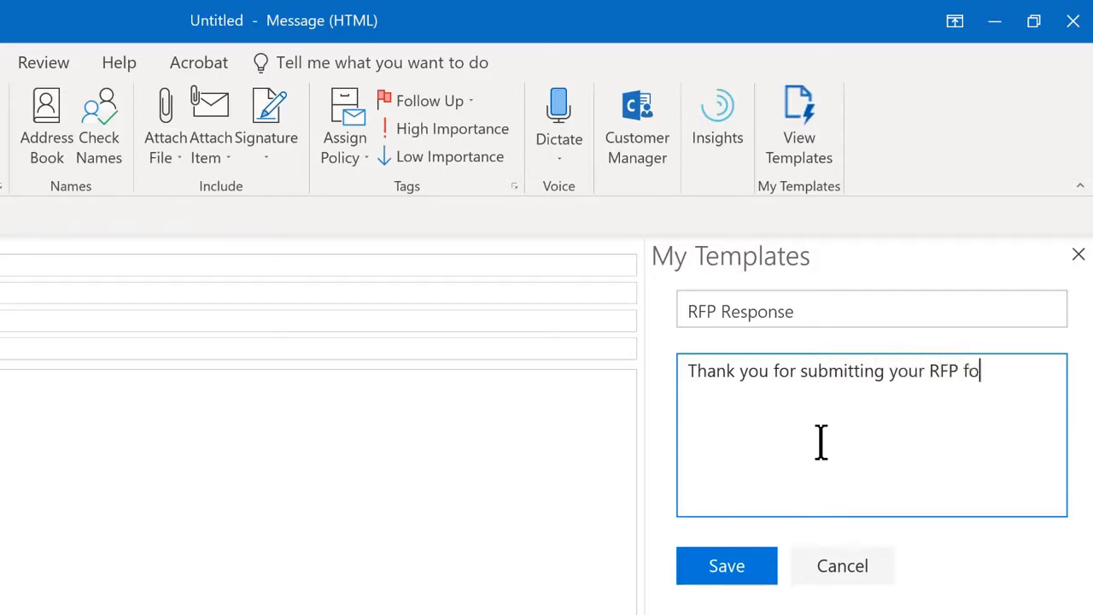
text(r important )
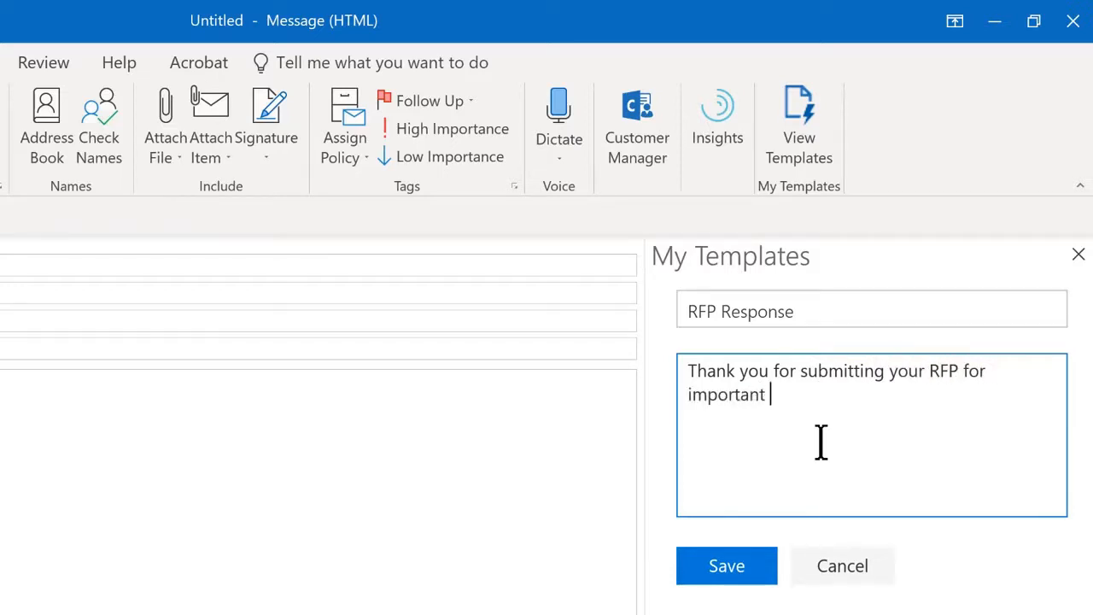
text(stuff. We will re)
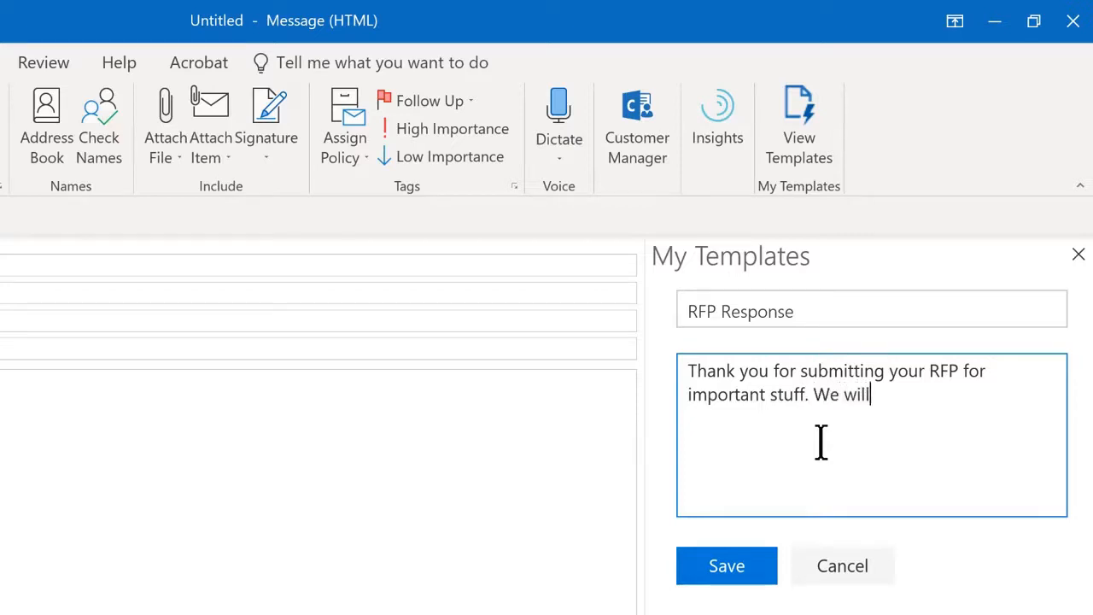
key(BackSpace)
key(BackSpace)
text(be reviewing )
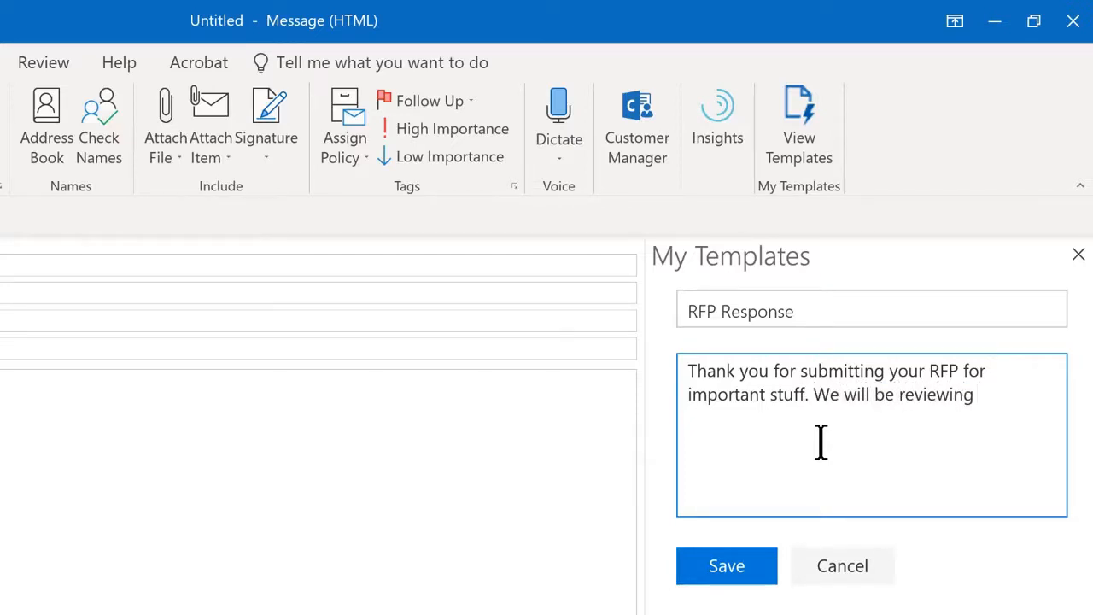
text(and will contact ven)
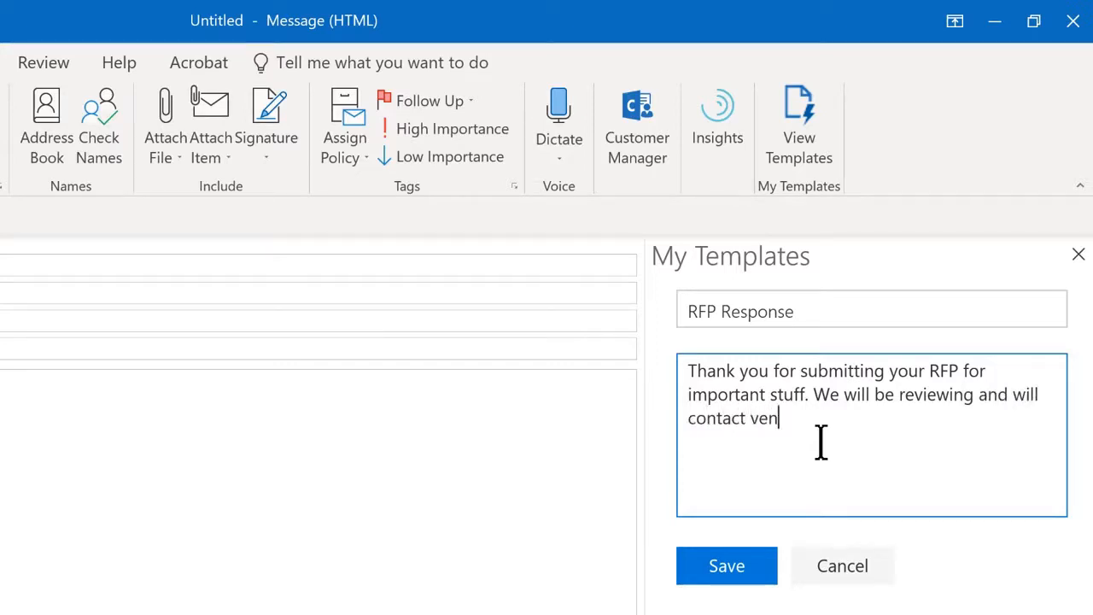
text(dors by September 6.)
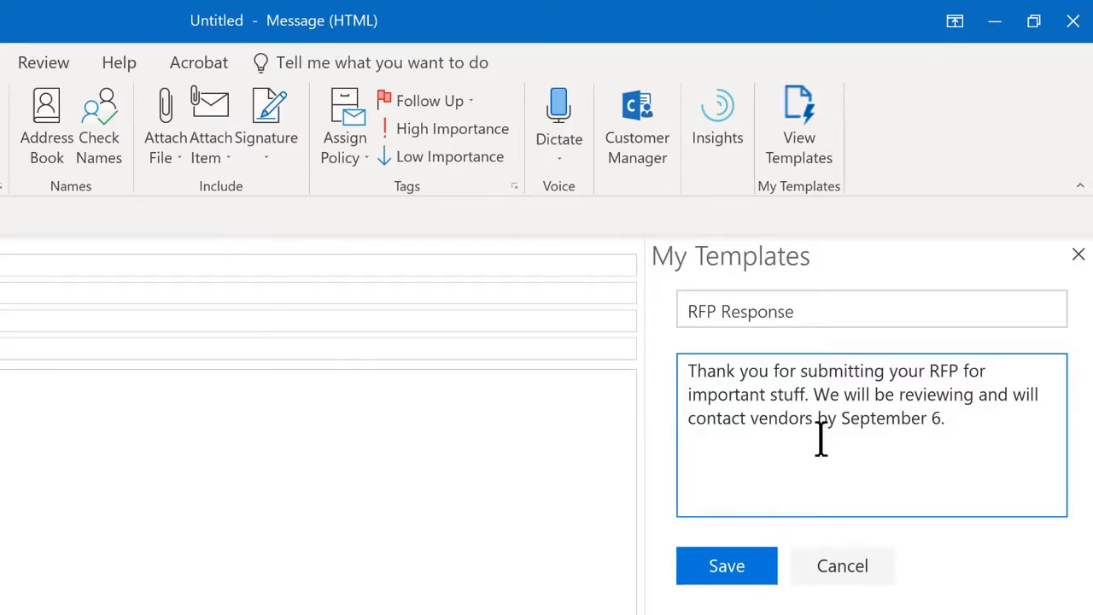
click(715, 579)
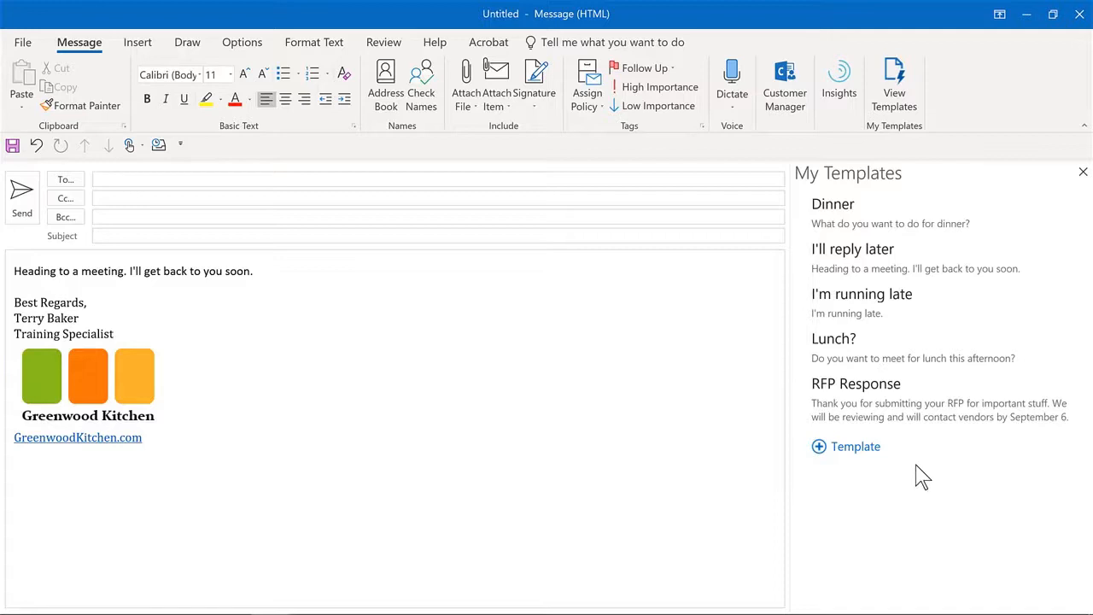
Insert the RFP Response template into the message body and place the cursor after the first line's opening text
click(906, 408)
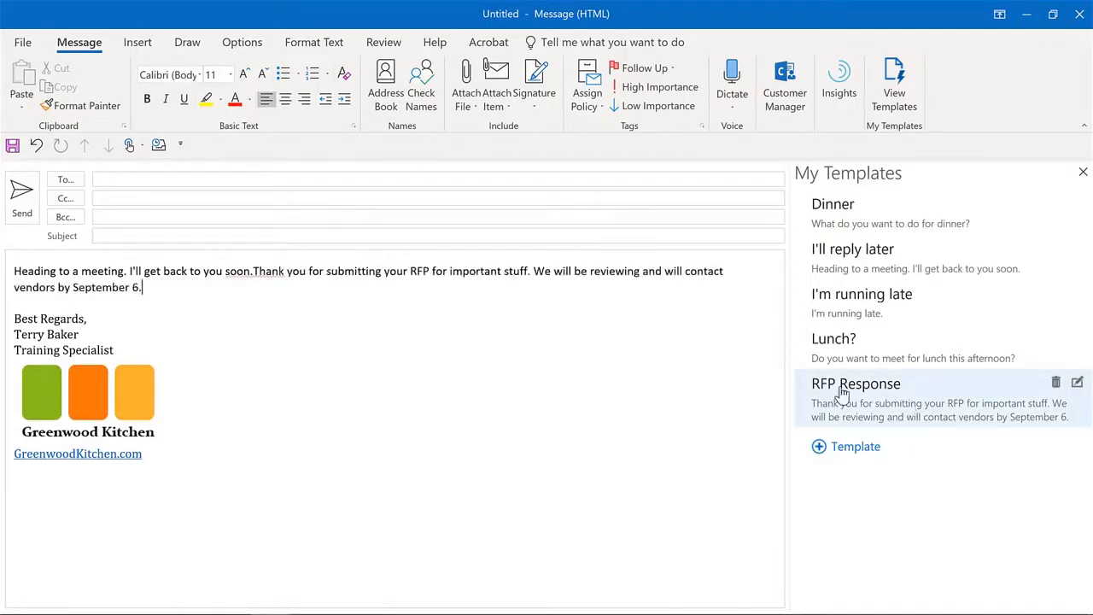
click(253, 270)
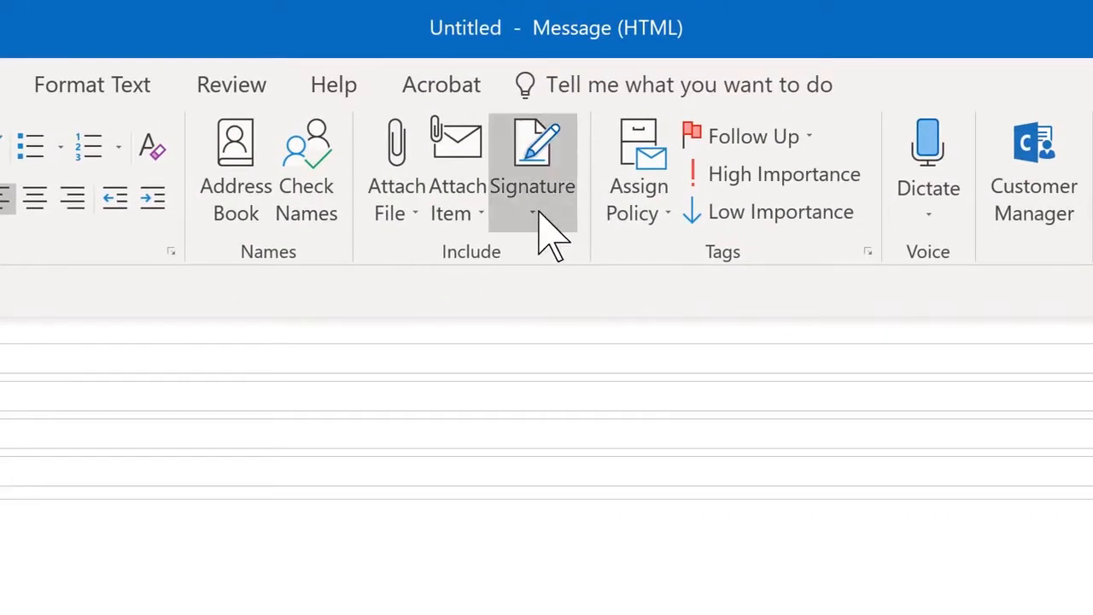
Open the signature settings, add ", MCT" after the sender's name in the Business signature, and save it
click(610, 150)
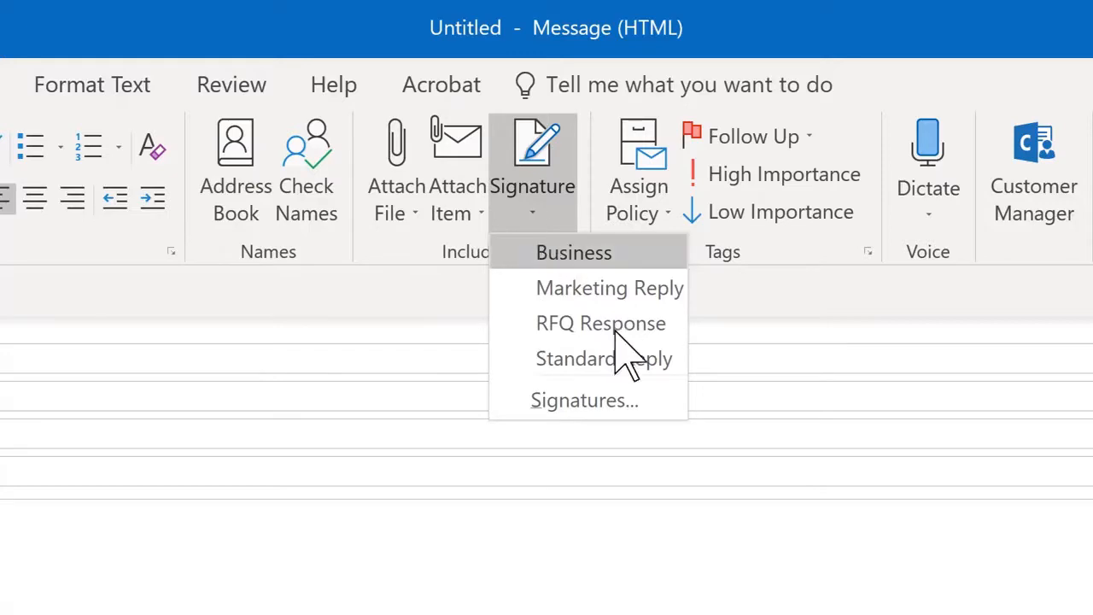
click(606, 407)
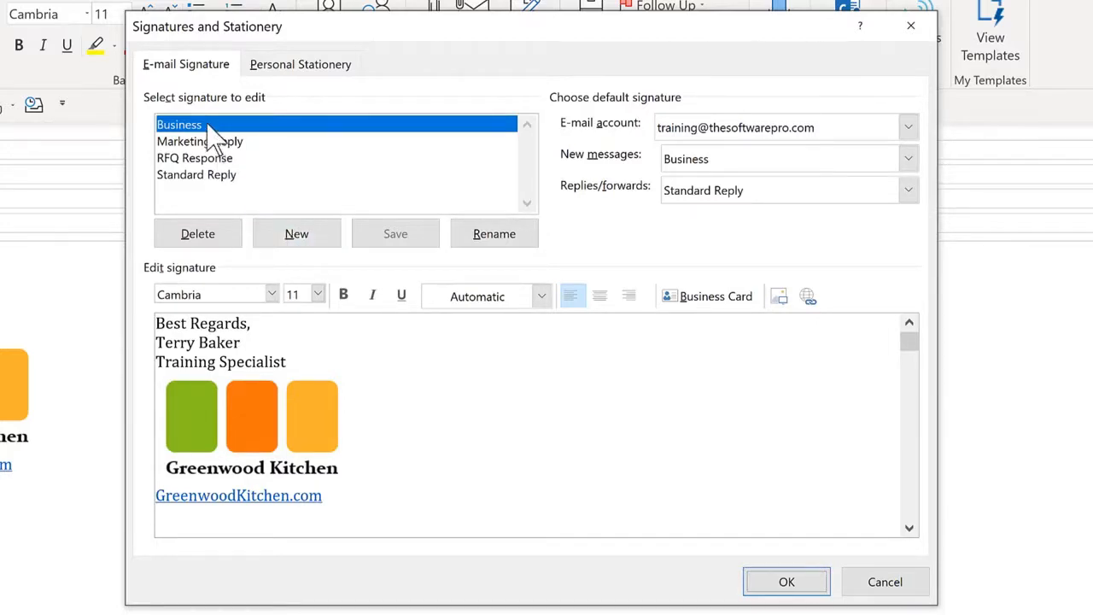
click(265, 341)
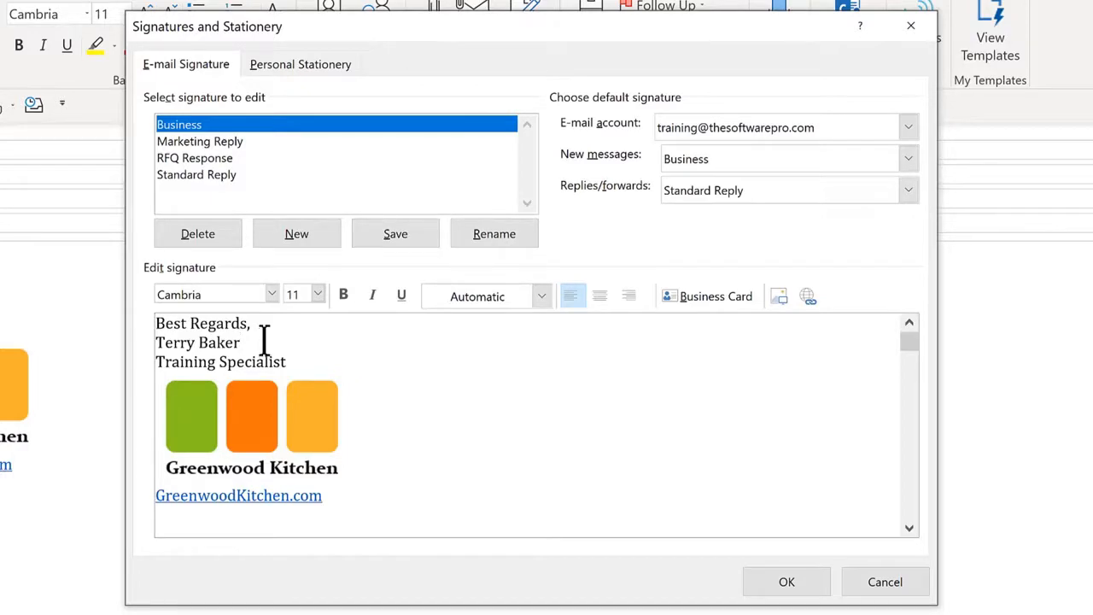
text(, MCT)
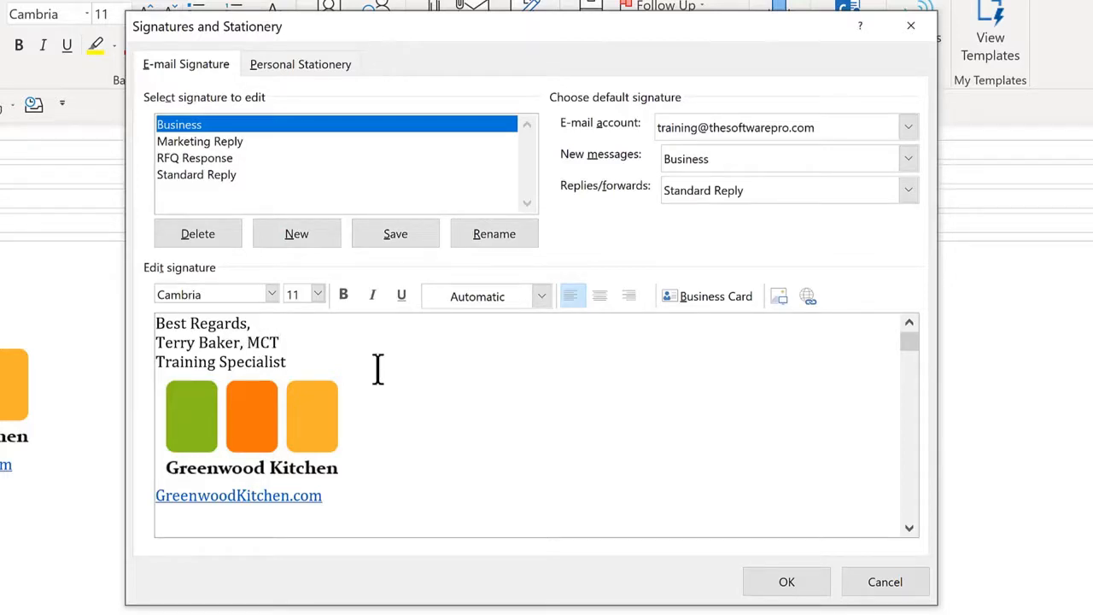
click(397, 241)
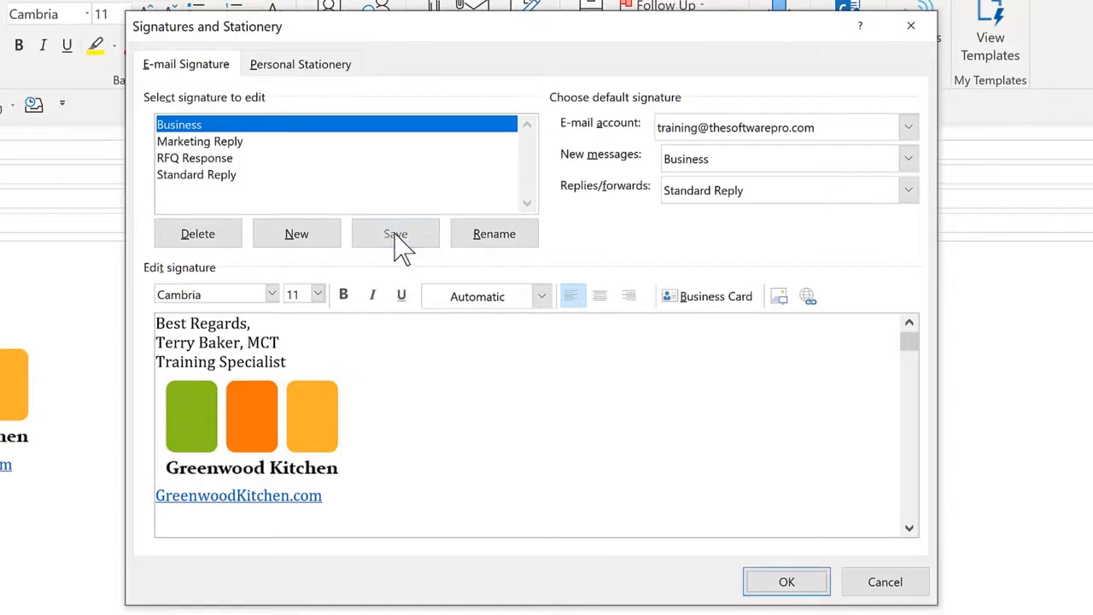
Create a signature named "Personal" reading "Thanks so much," with the sender's first name on the second line
click(296, 234)
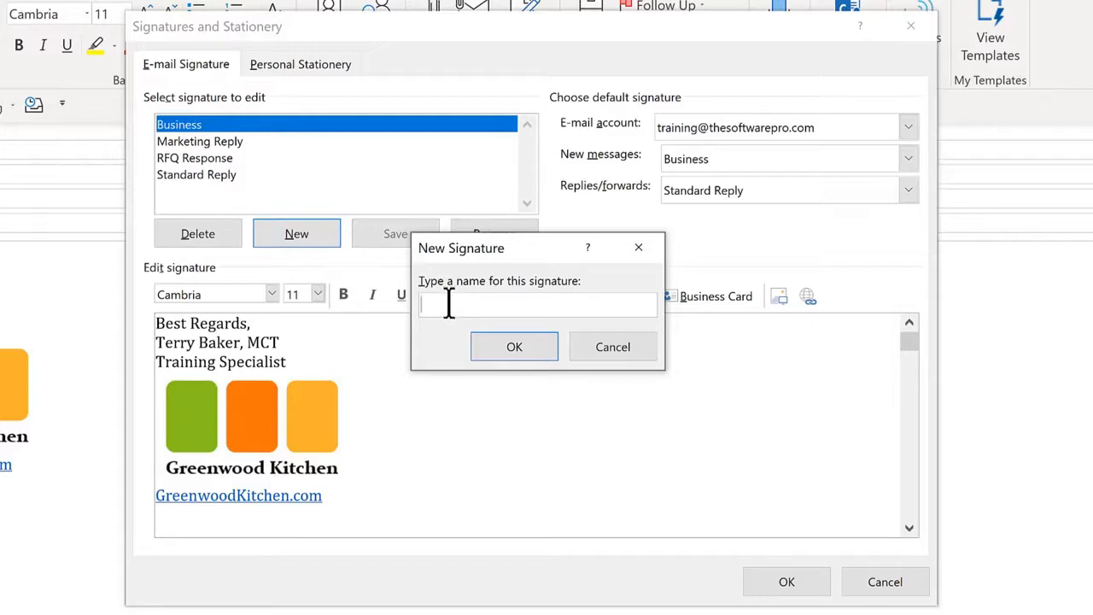
text(Personal)
click(516, 350)
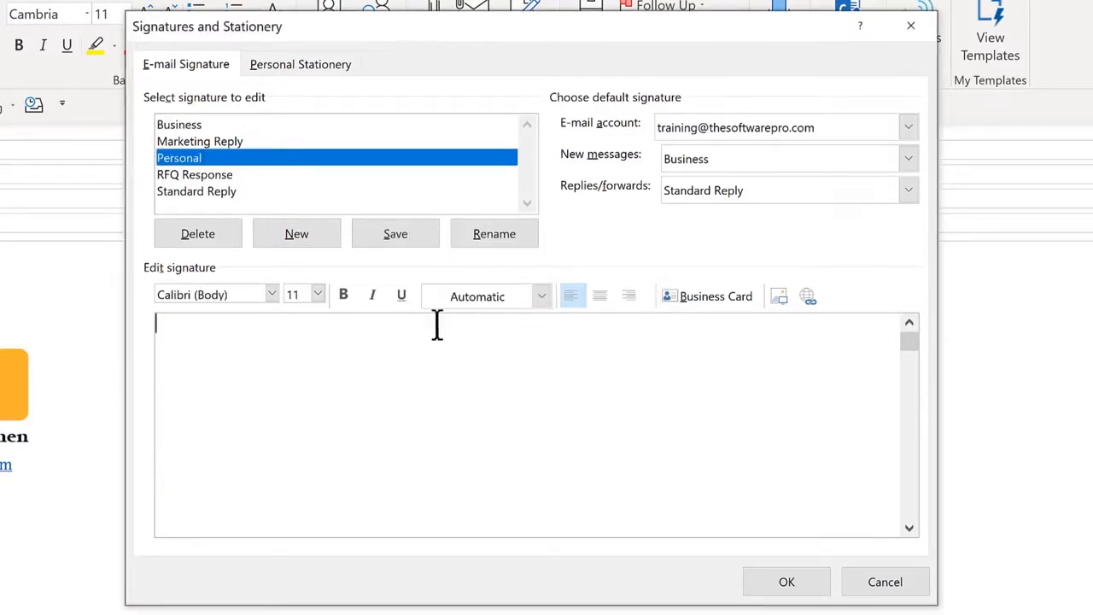
text(Thanks so much,)
key(Return)
text(Terry)
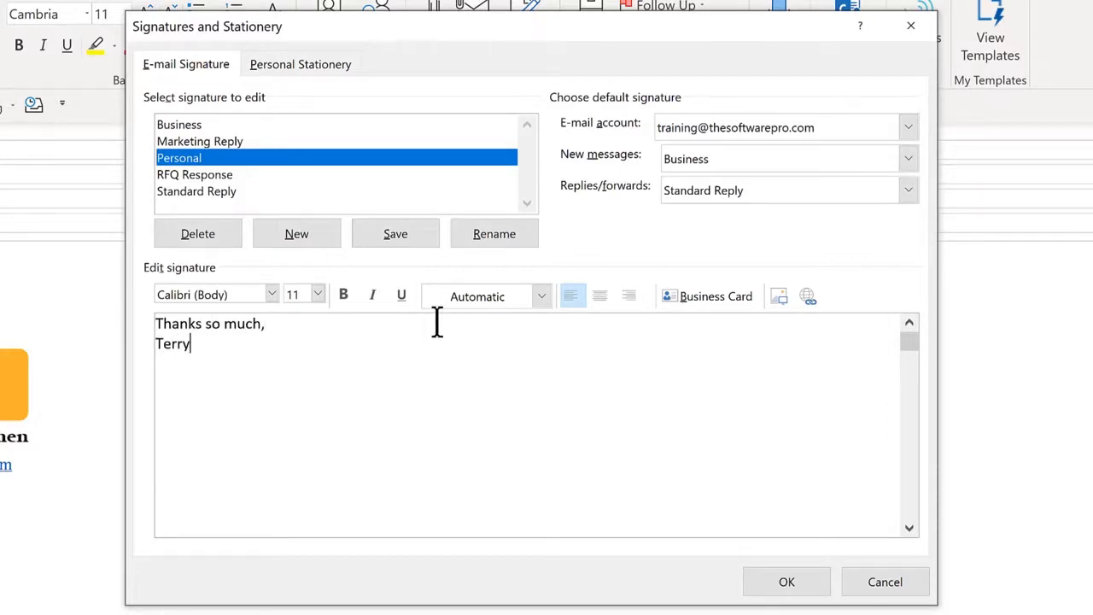
Set the font of the whole Personal signature text to Cambria
drag(261, 361, 136, 322)
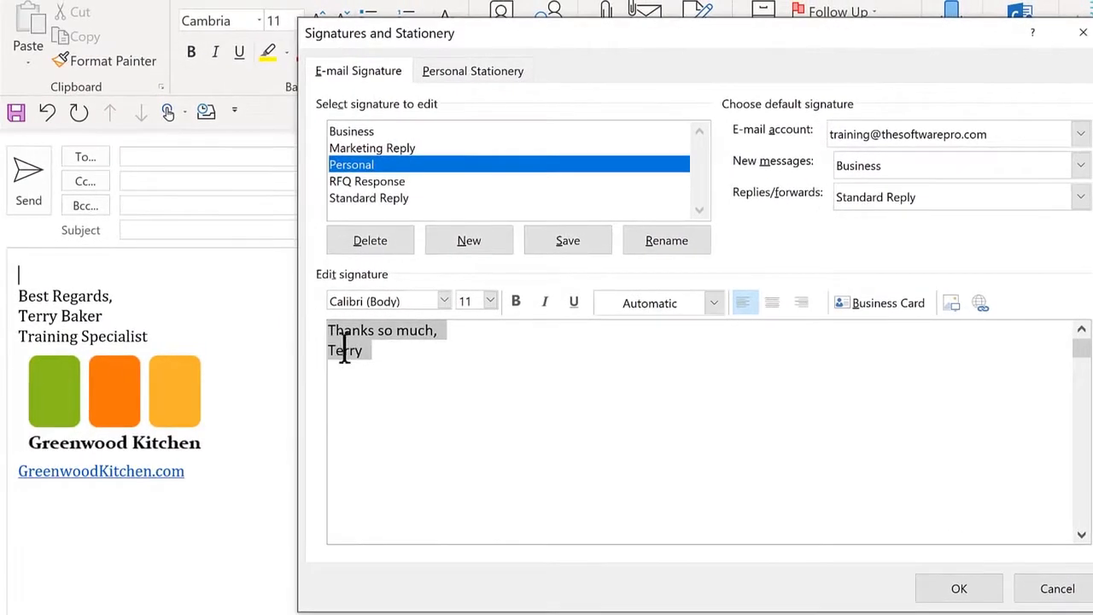
click(398, 300)
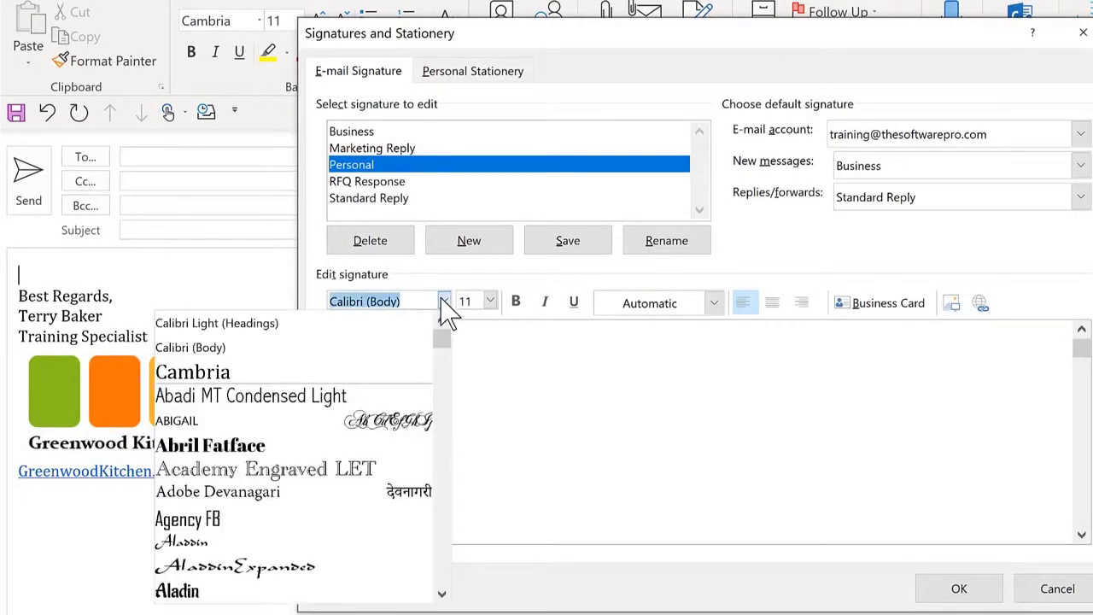
click(399, 376)
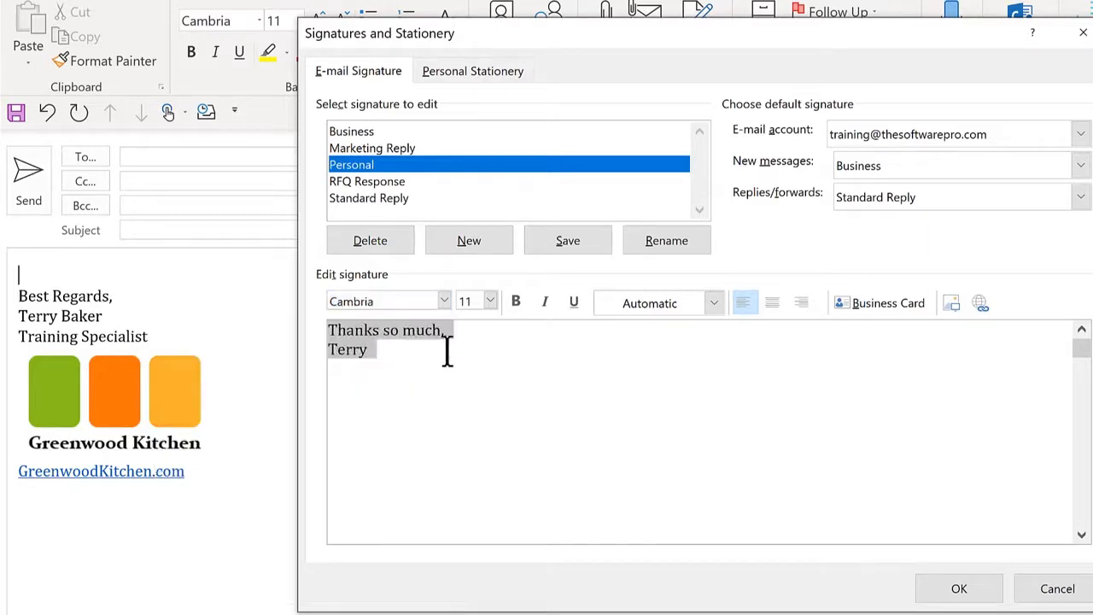
click(470, 330)
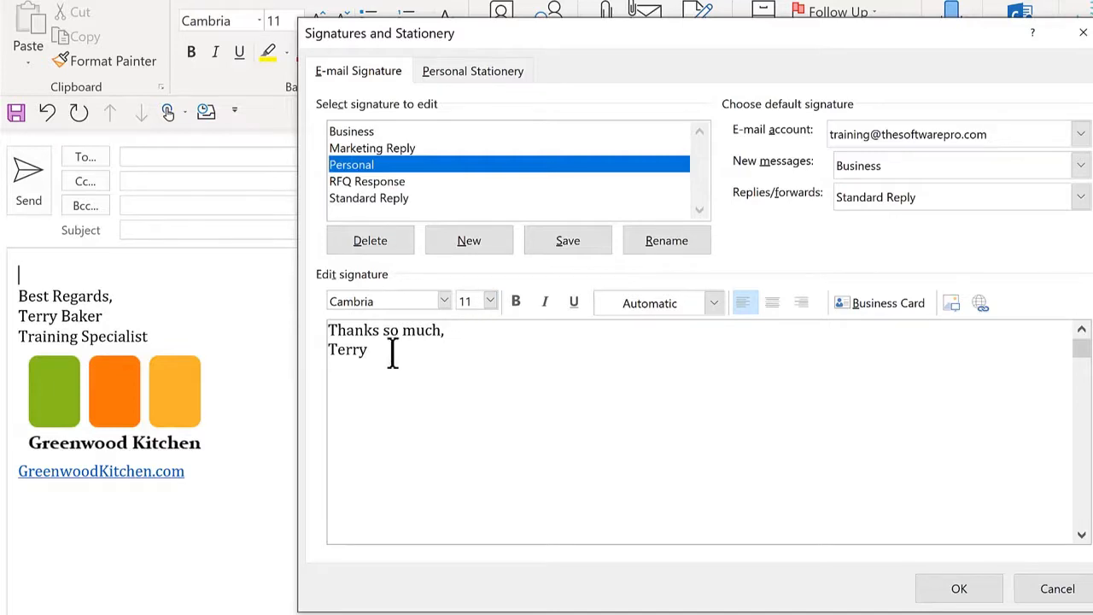
Make the first name in the Personal signature bold and italic, and save the signature
drag(390, 356, 329, 342)
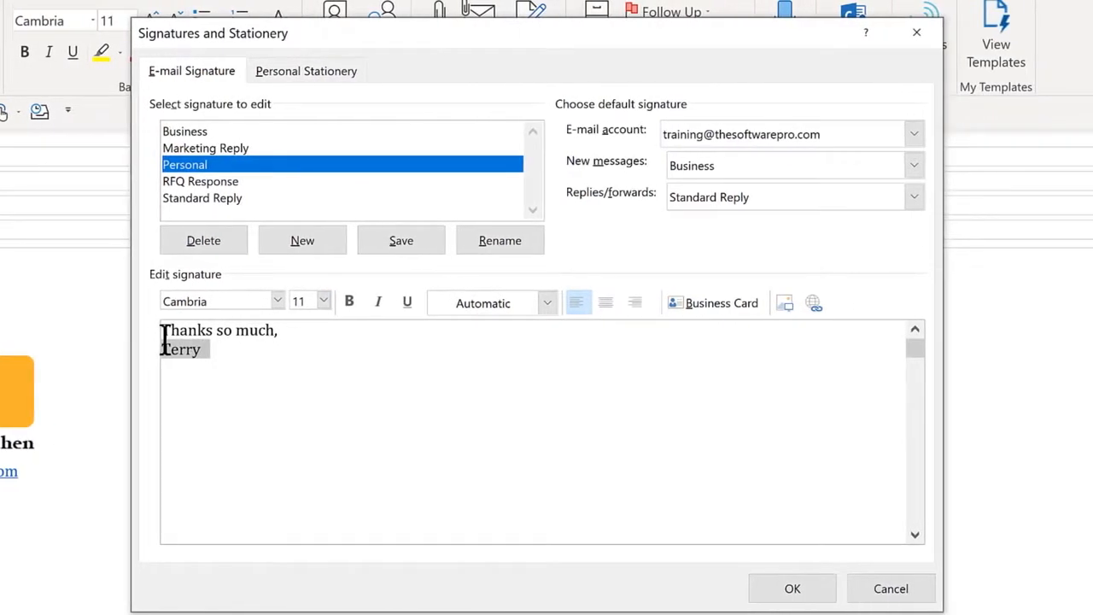
click(348, 301)
click(379, 302)
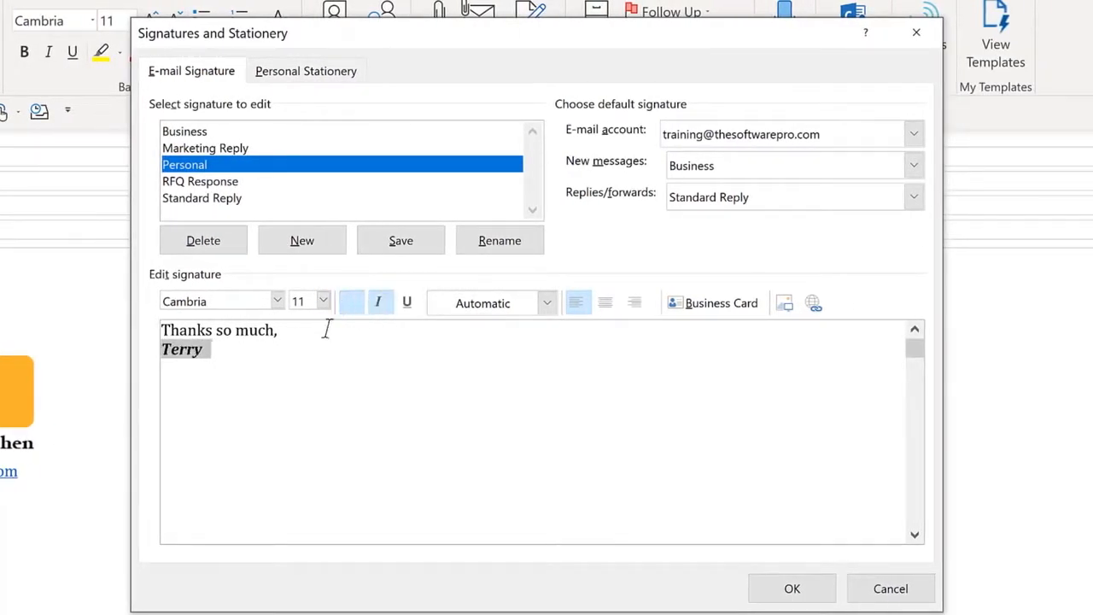
click(281, 343)
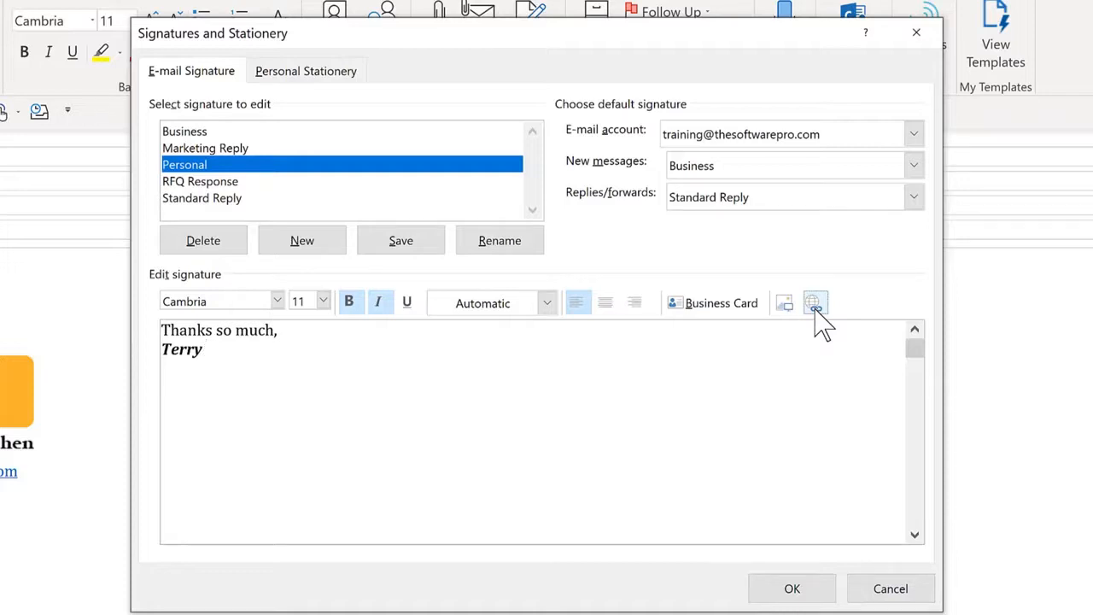
click(382, 244)
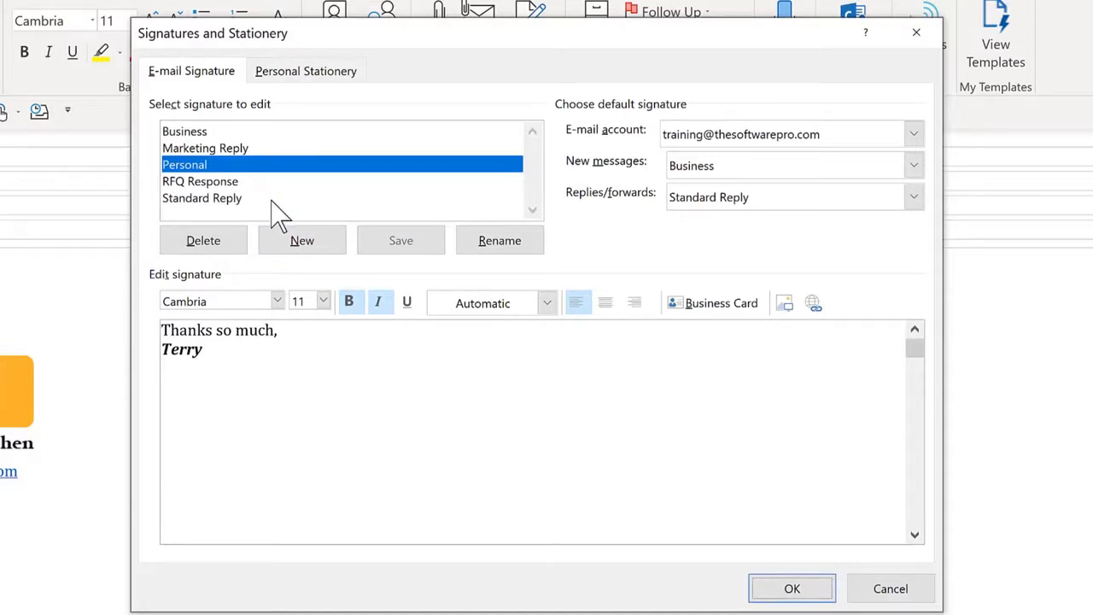
Check the e-mail accounts available for default signatures and view the content of the Standard Reply signature
click(914, 136)
click(914, 139)
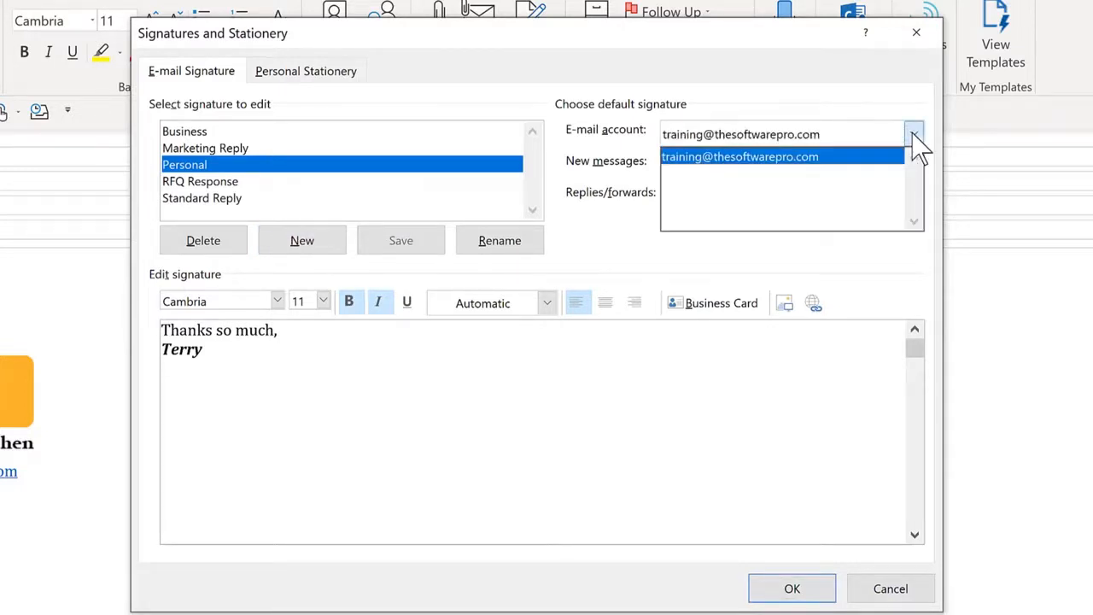
click(914, 136)
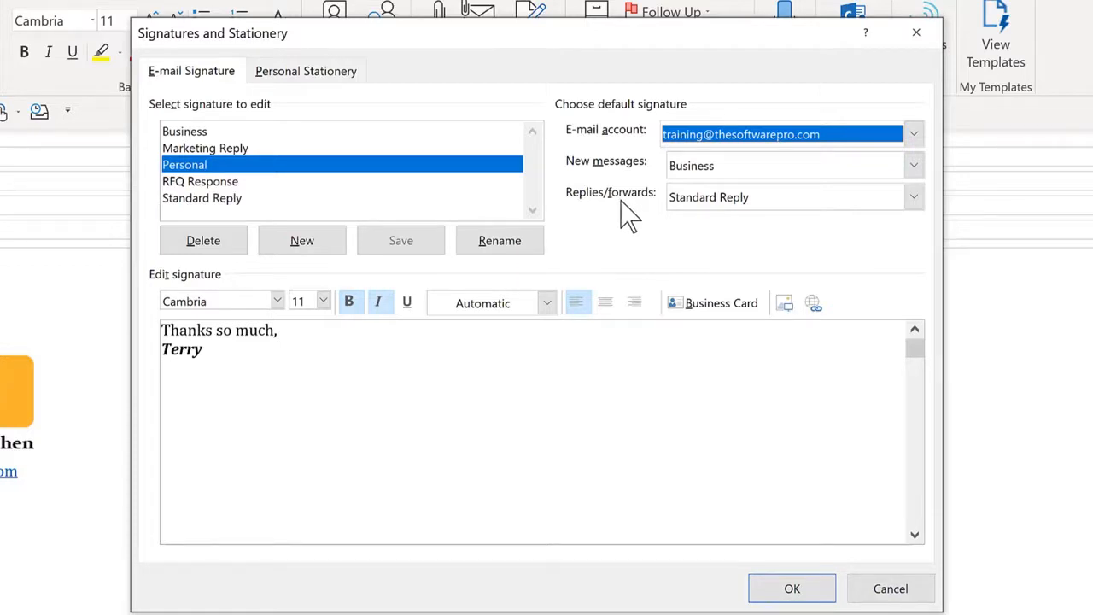
click(227, 203)
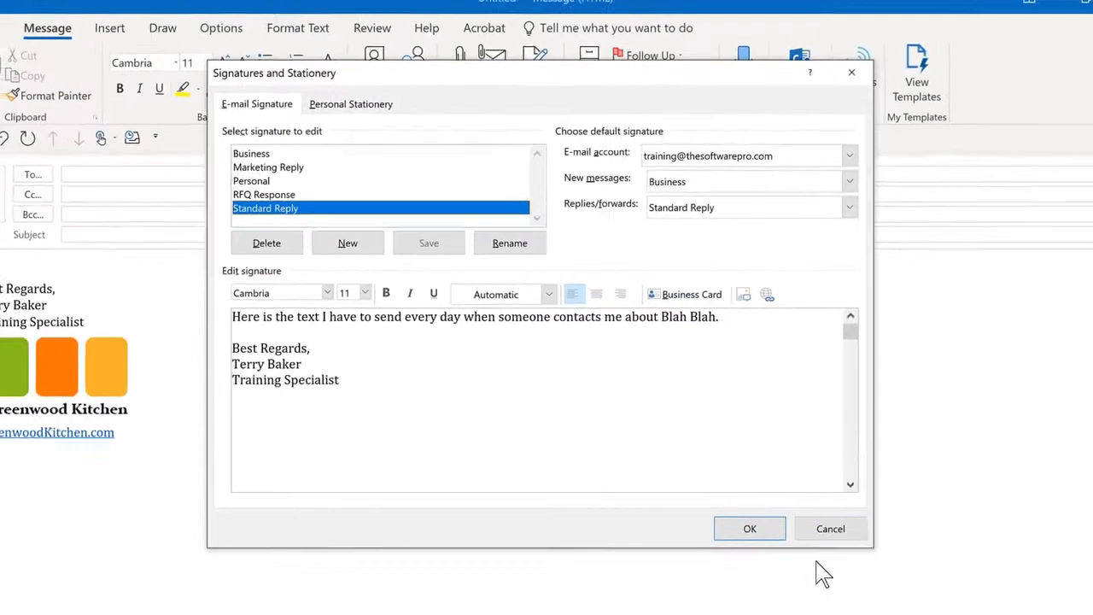
Close the signature settings and replace the signature in the open message with the Personal signature
click(792, 589)
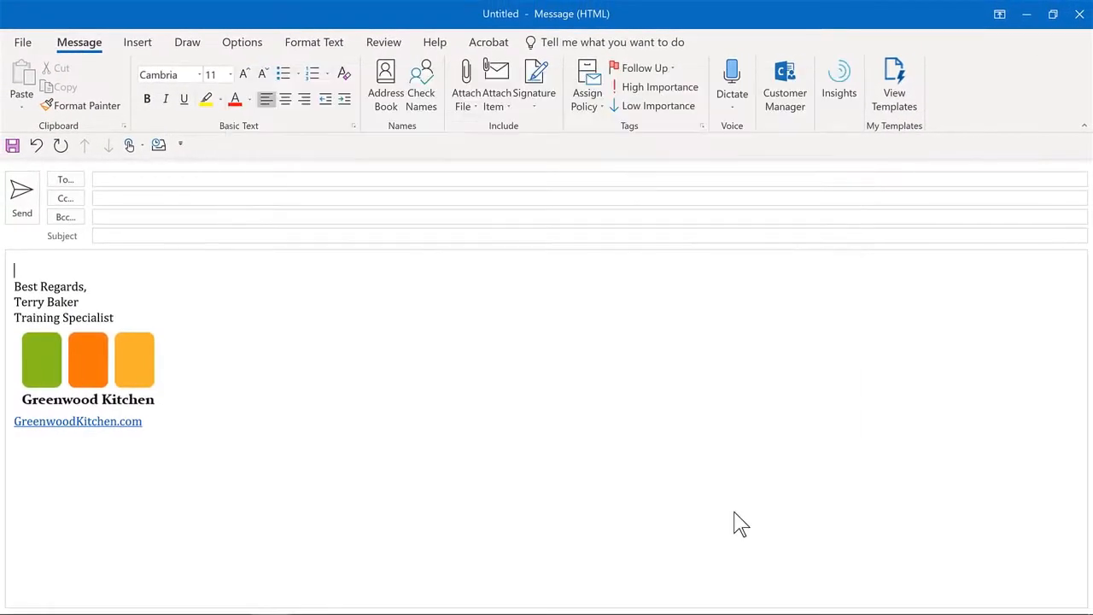
click(537, 109)
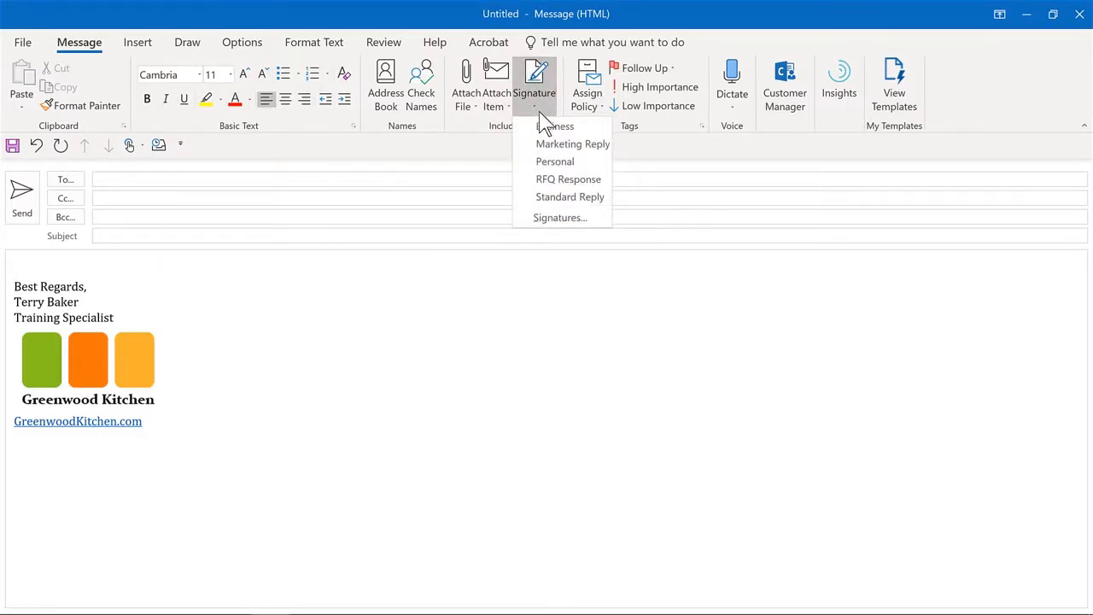
click(559, 162)
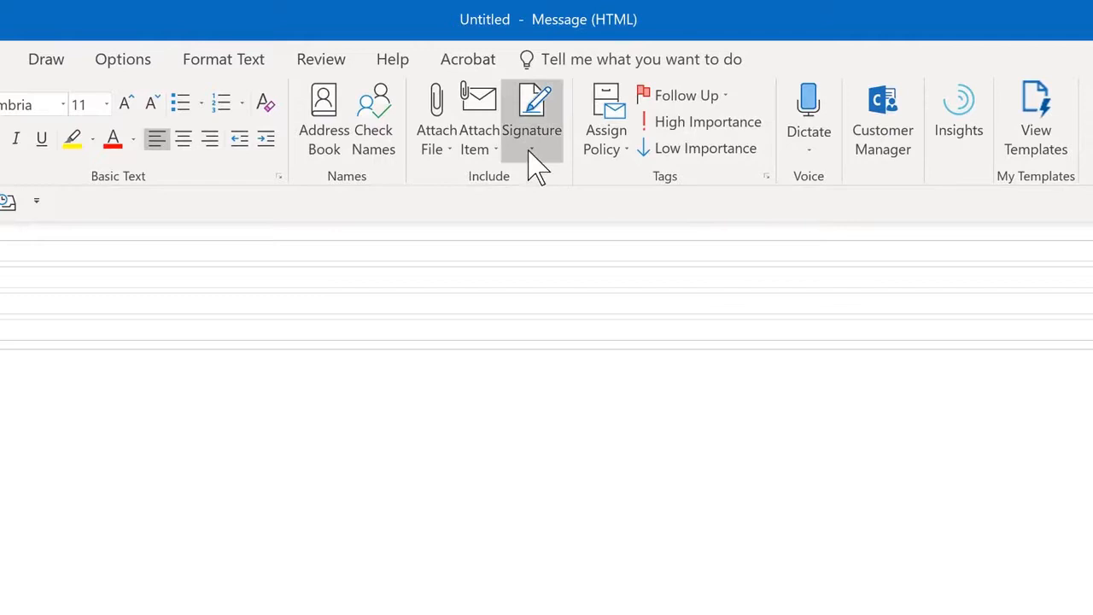
Review the Marketing Reply signature, including its opening line, and the RFQ Response signature in the signature settings without changing them
click(533, 163)
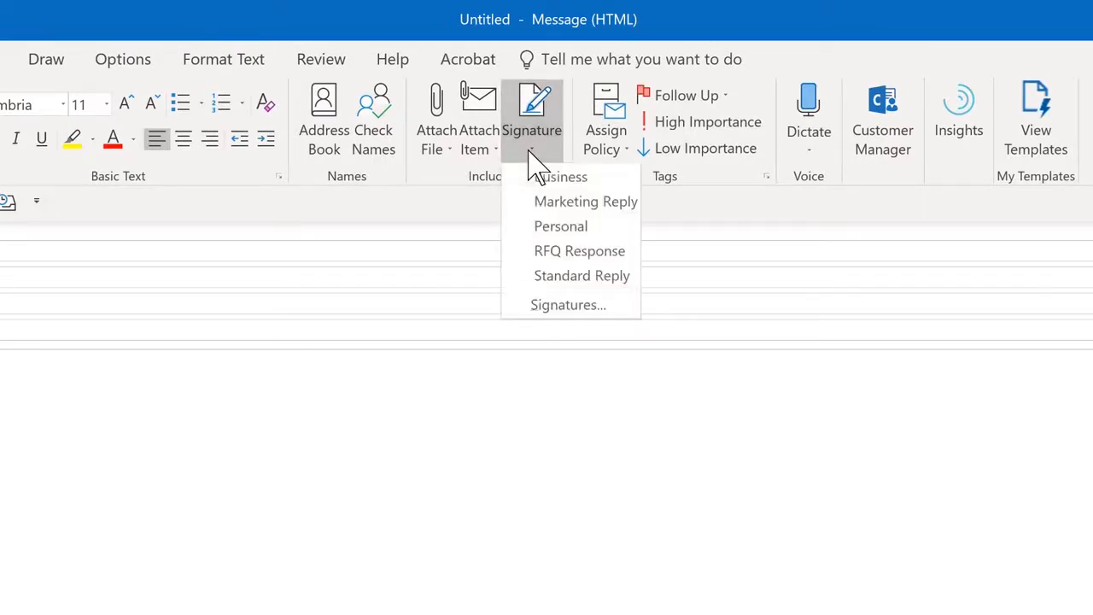
click(568, 305)
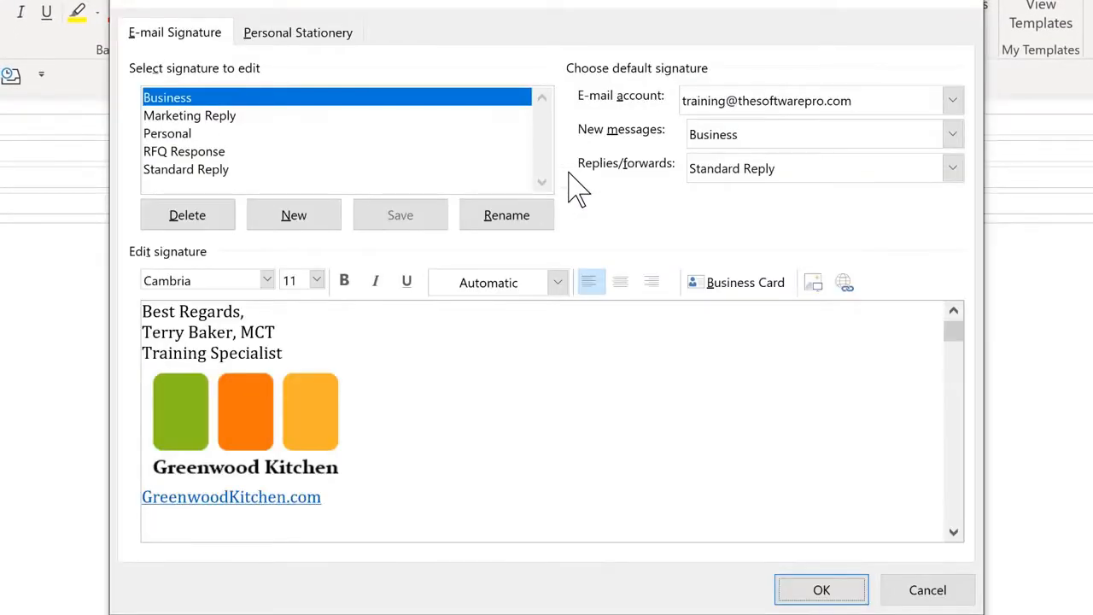
click(239, 119)
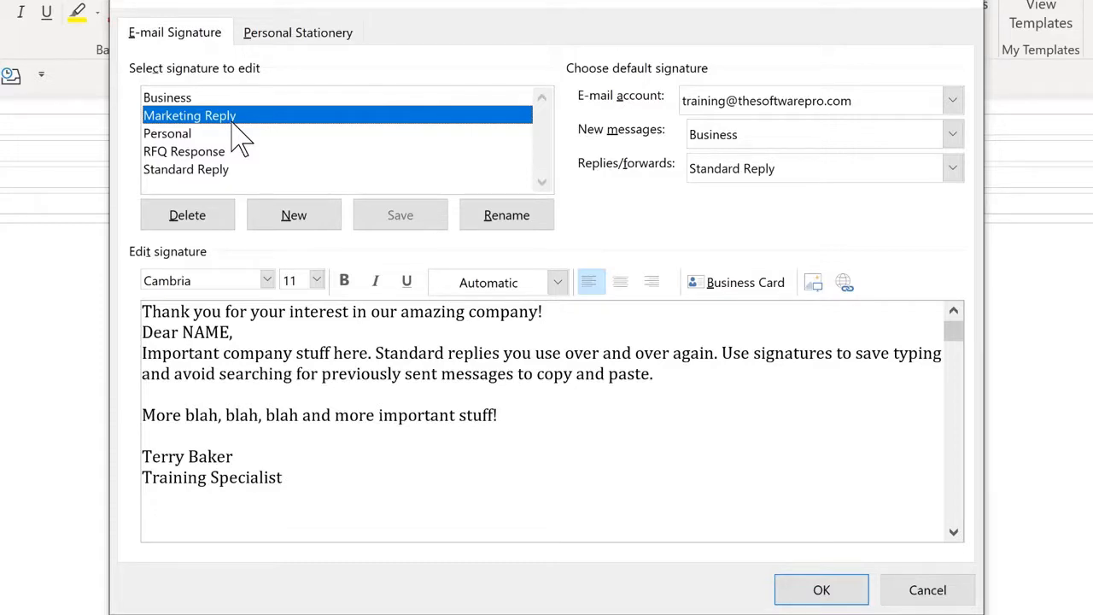
mouse_move(142, 311)
mouse_down()
mouse_move(484, 298)
mouse_move(549, 311)
mouse_up()
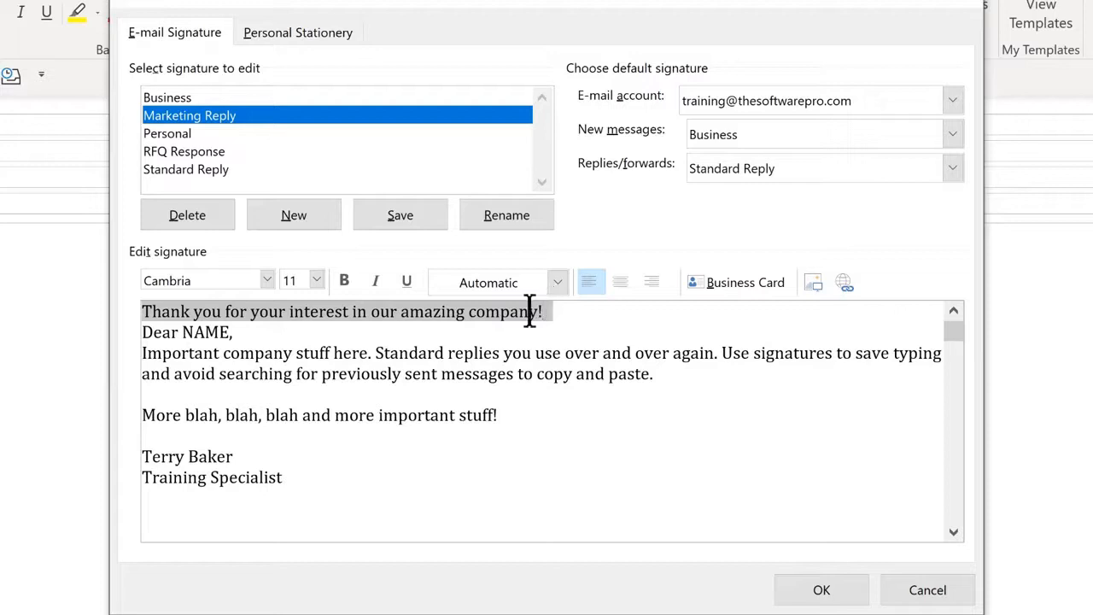
click(410, 327)
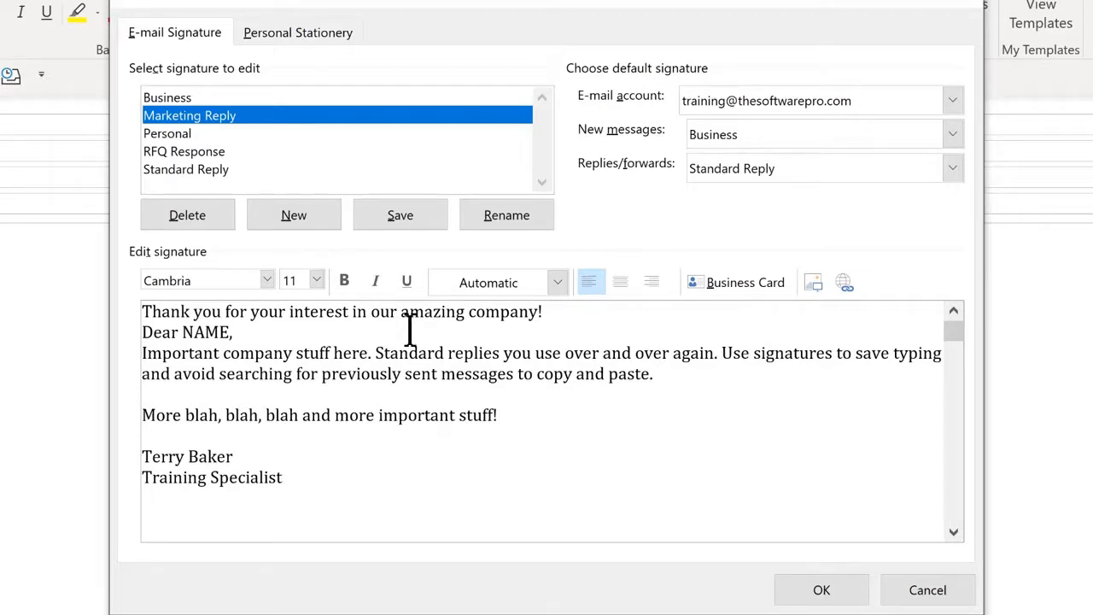
click(181, 154)
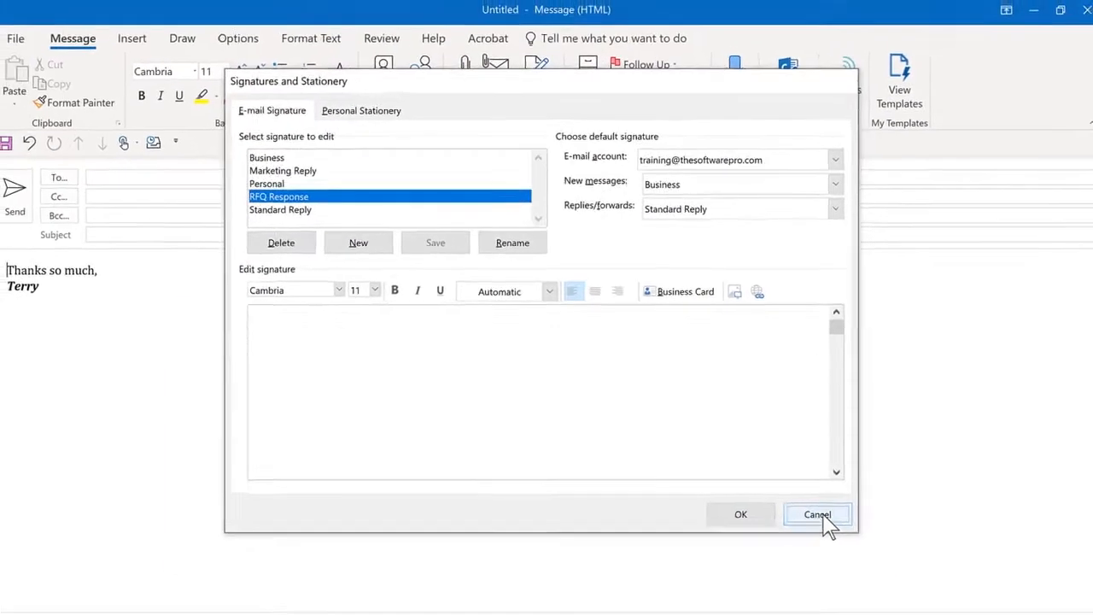
click(902, 572)
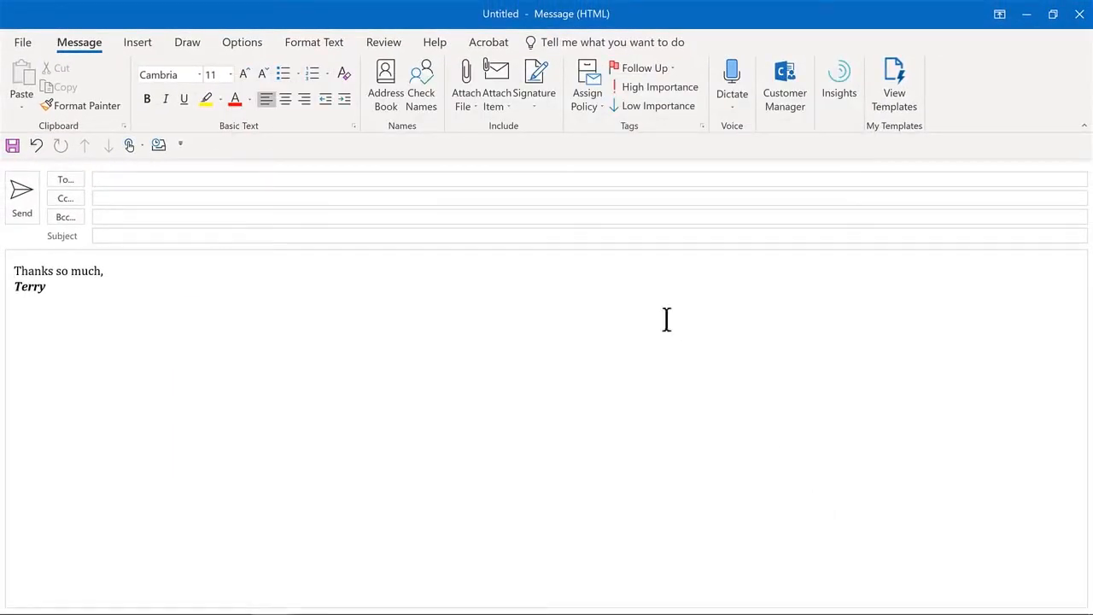
Insert the Marketing Reply signature in the message and move its line "Thank you for your interest in our amazing company!" into the subject
click(541, 104)
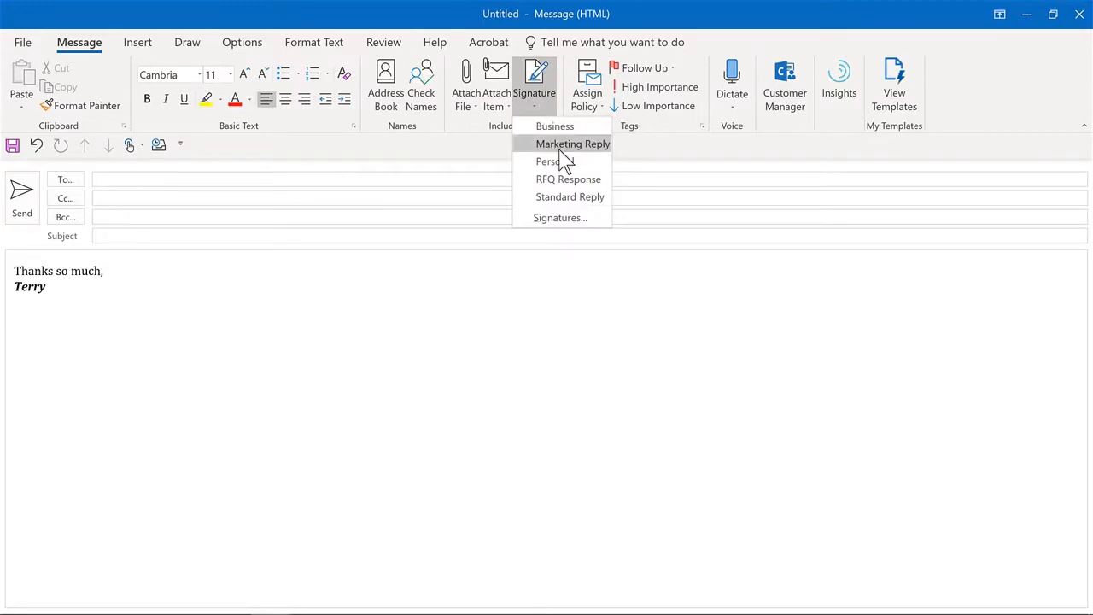
click(564, 145)
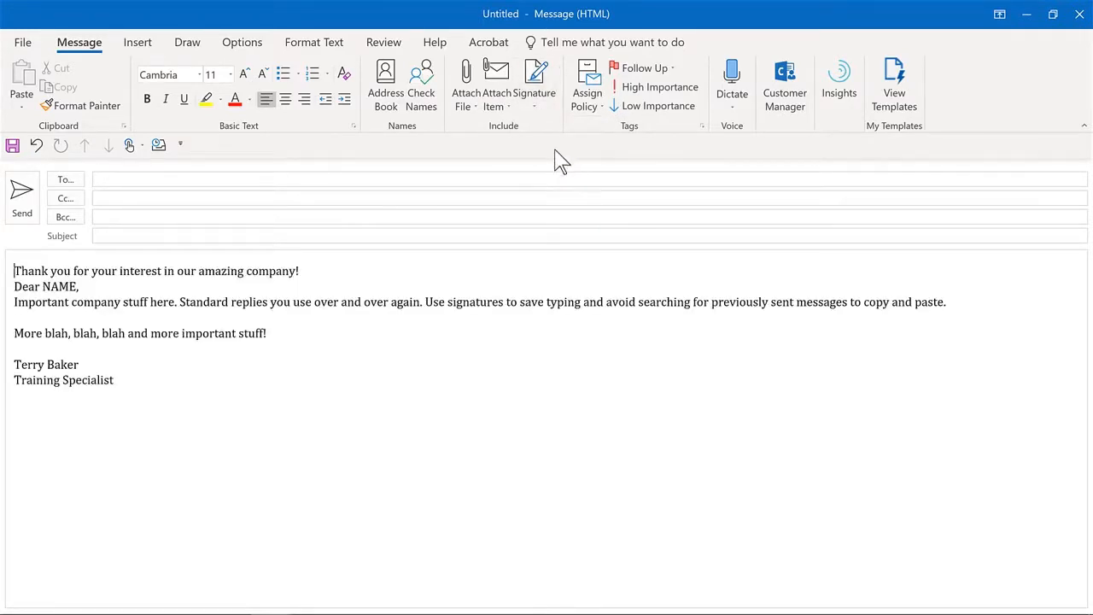
drag(313, 274, 13, 254)
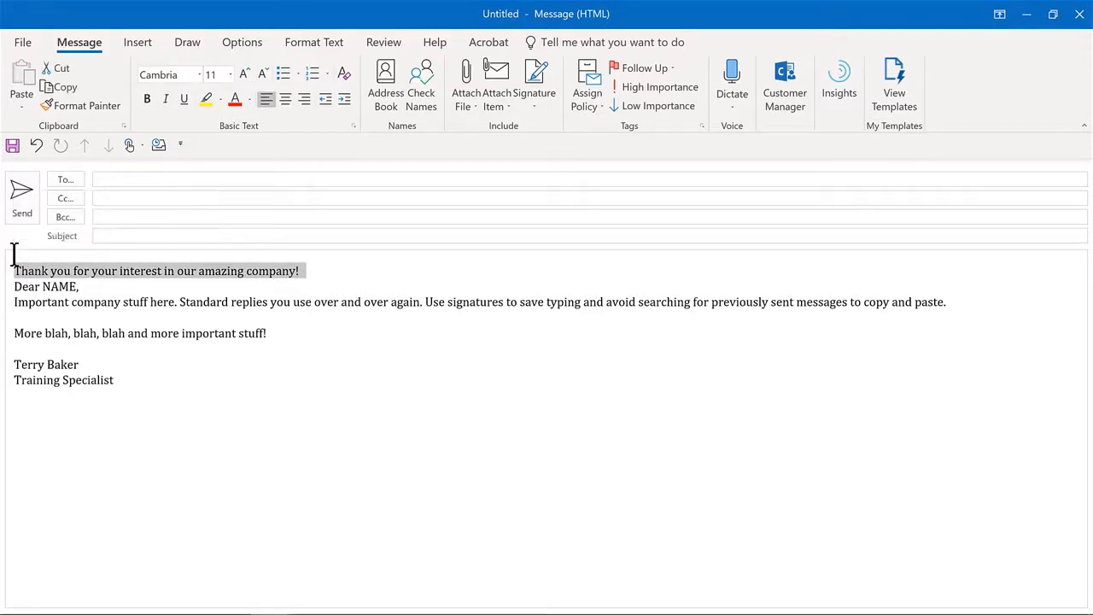
key(ctrl+x)
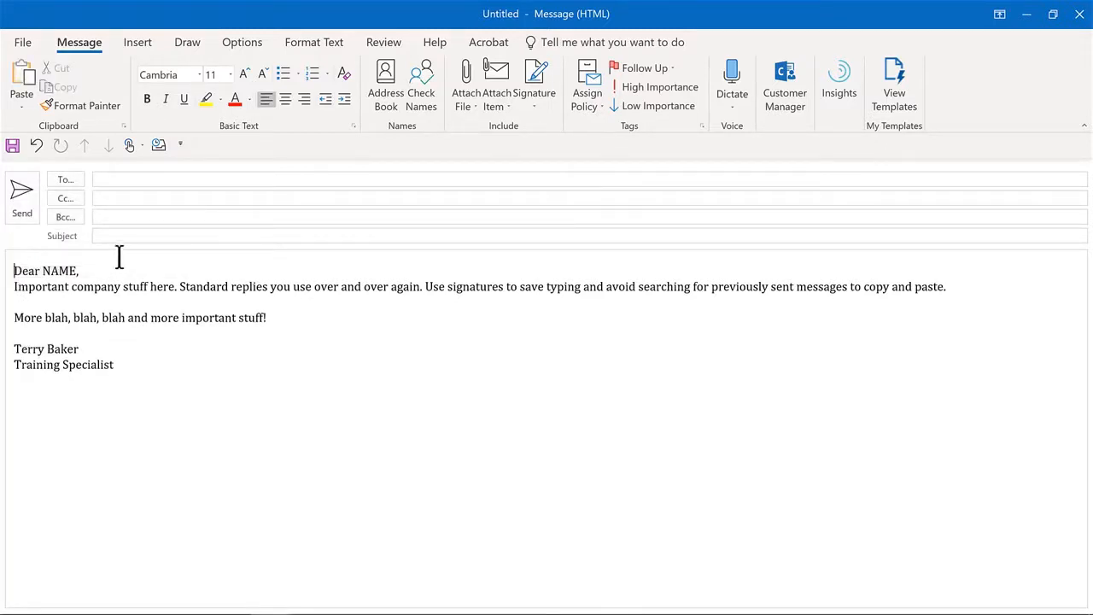
click(125, 239)
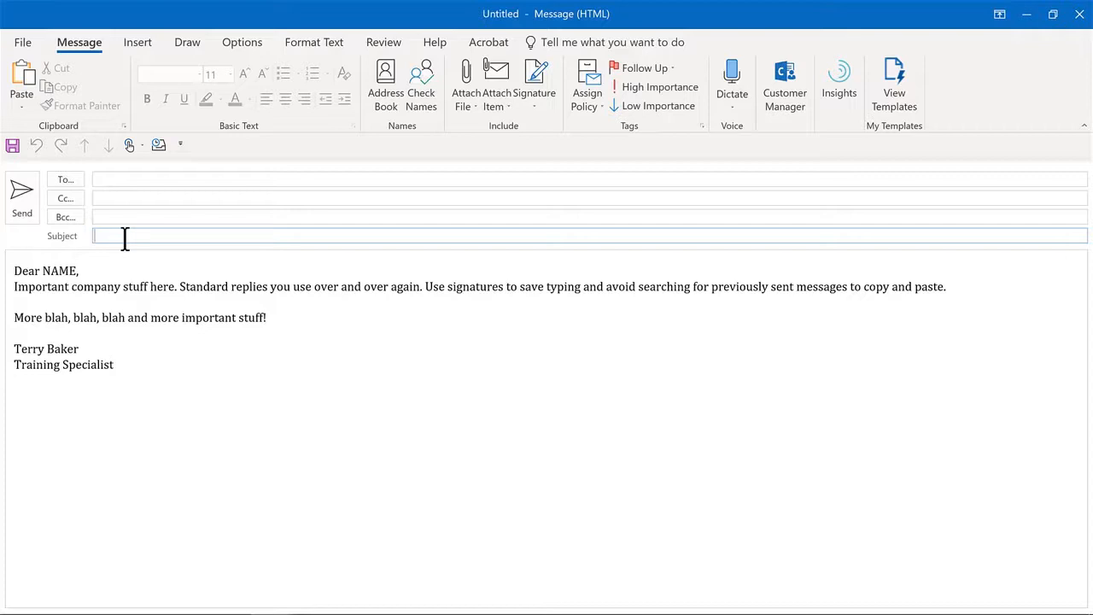
key(ctrl+v)
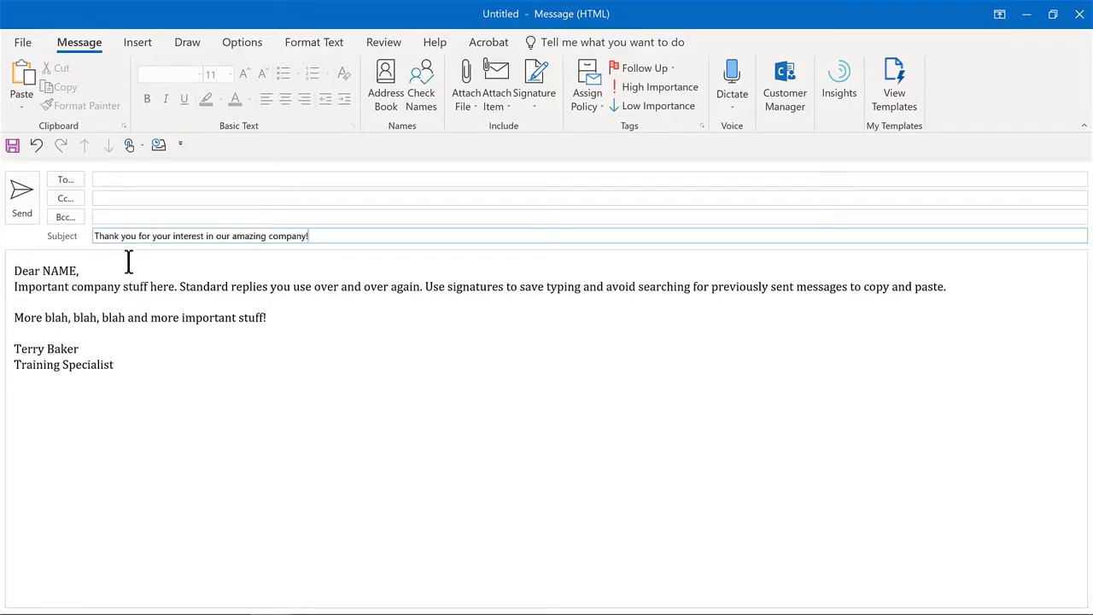
Replace the NAME placeholder in the "Dear NAME," greeting with the recipient's first name, keeping the comma
click(52, 270)
double_click(51, 270)
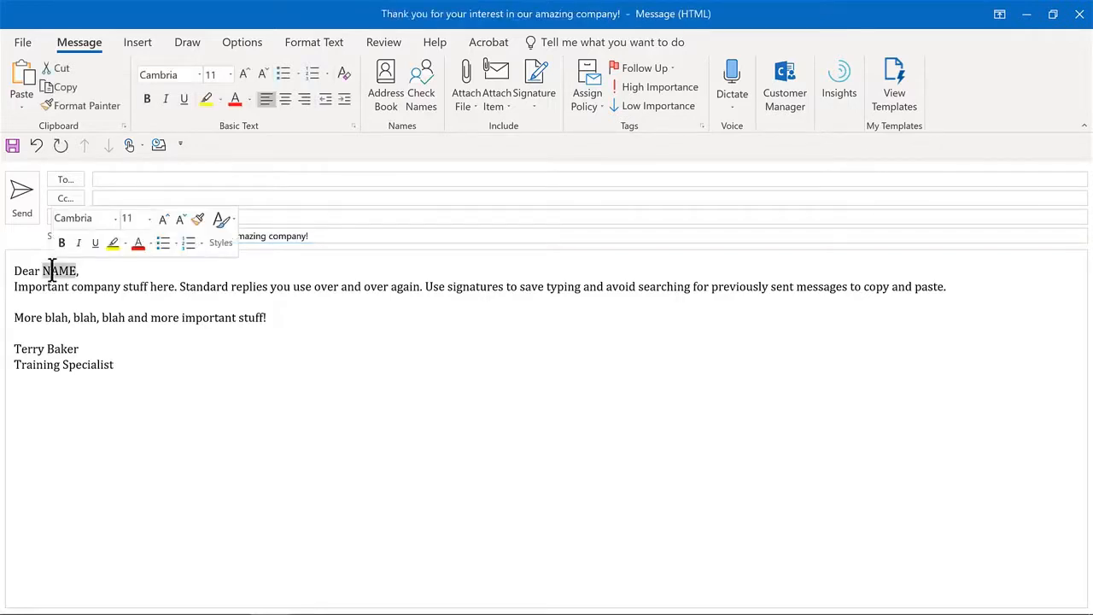
text(Joe)
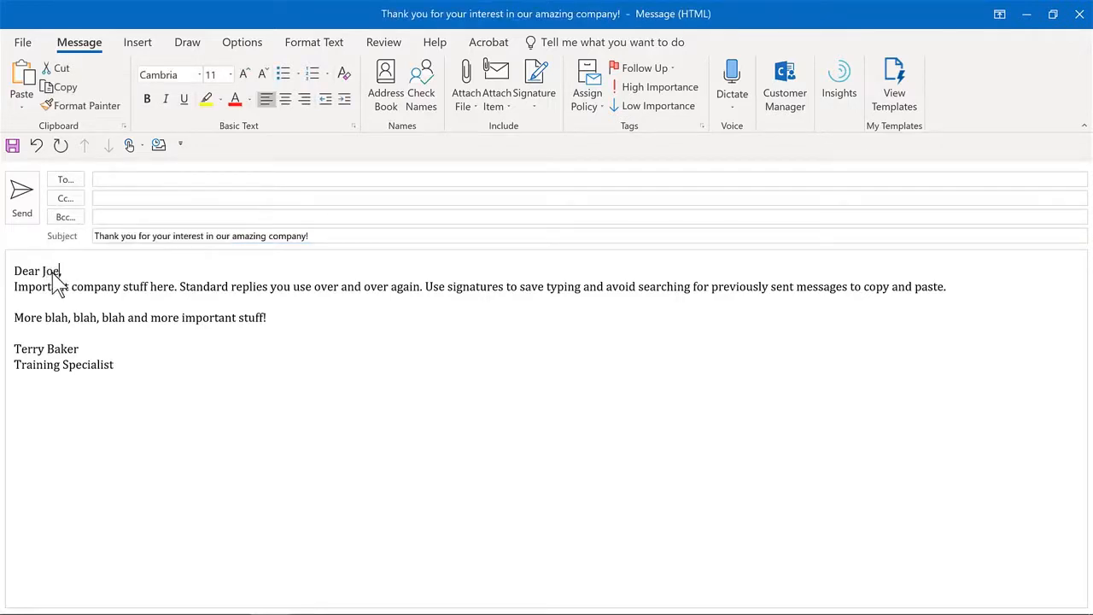
text(,)
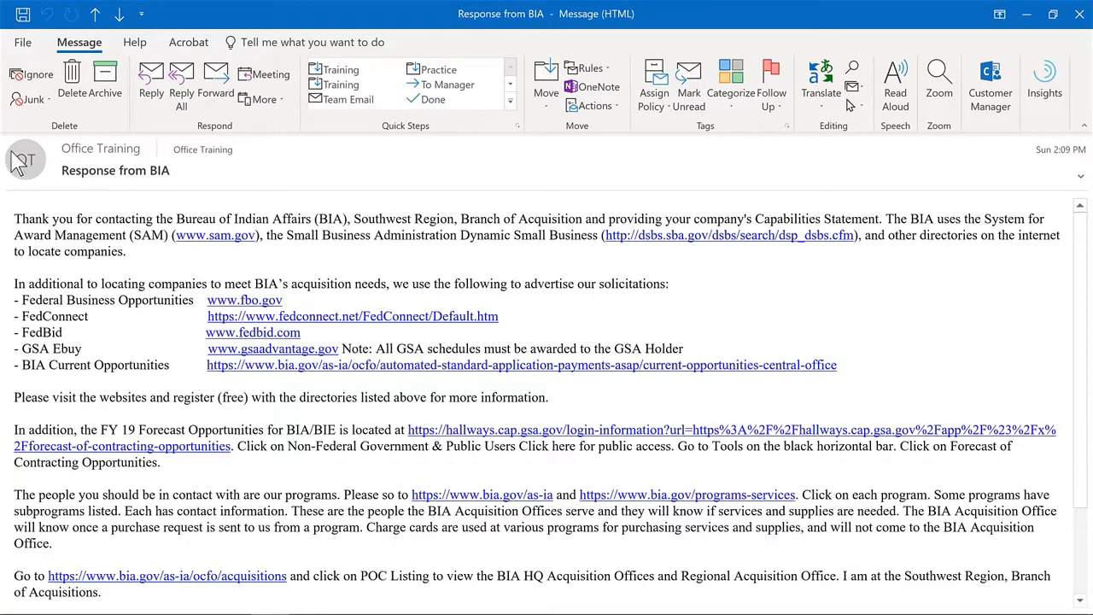
Reply to the "Response from BIA" message and select the quoted body text from "Thank you for contacting" through the last paragraph
click(152, 79)
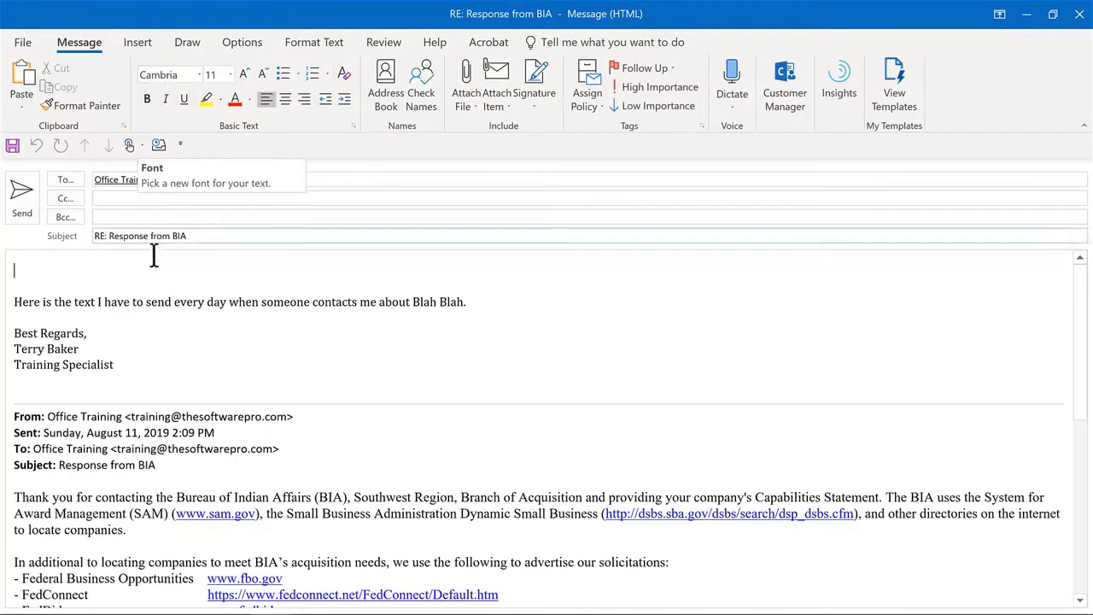
scroll(147, 297, down, 3)
scroll(146, 298, down, 1)
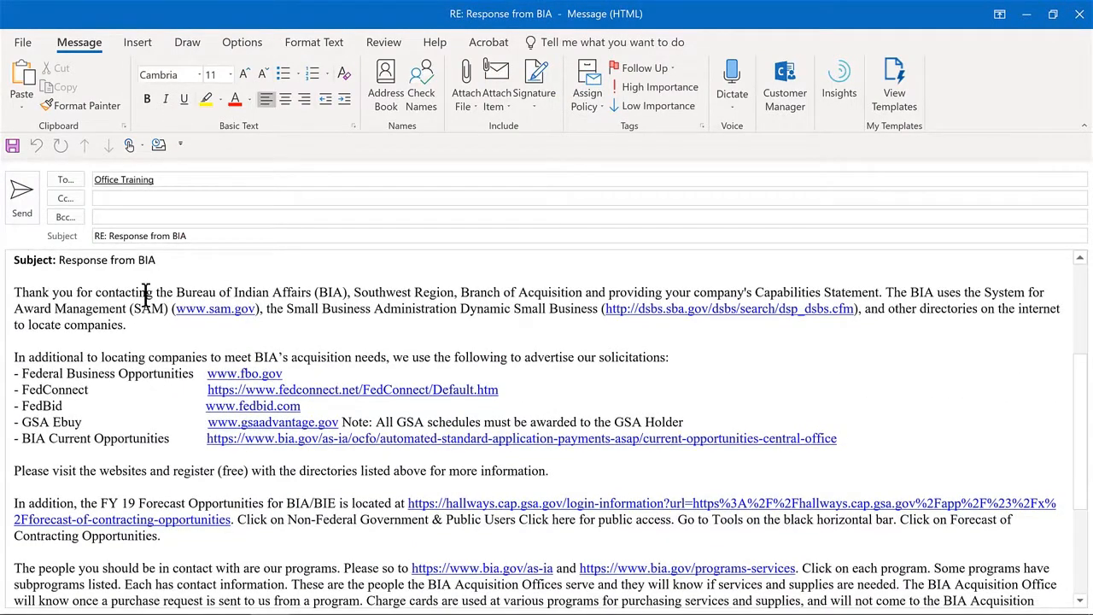
drag(14, 293, 484, 583)
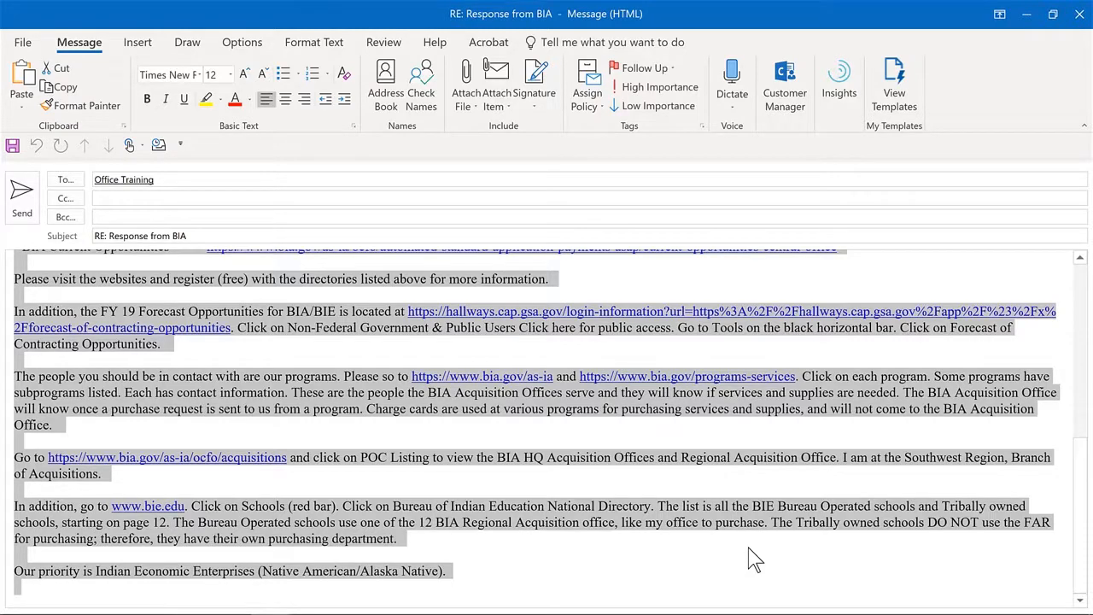
Start a new Quick Parts building block from the selected text and name it "Supplier Resources"
click(137, 45)
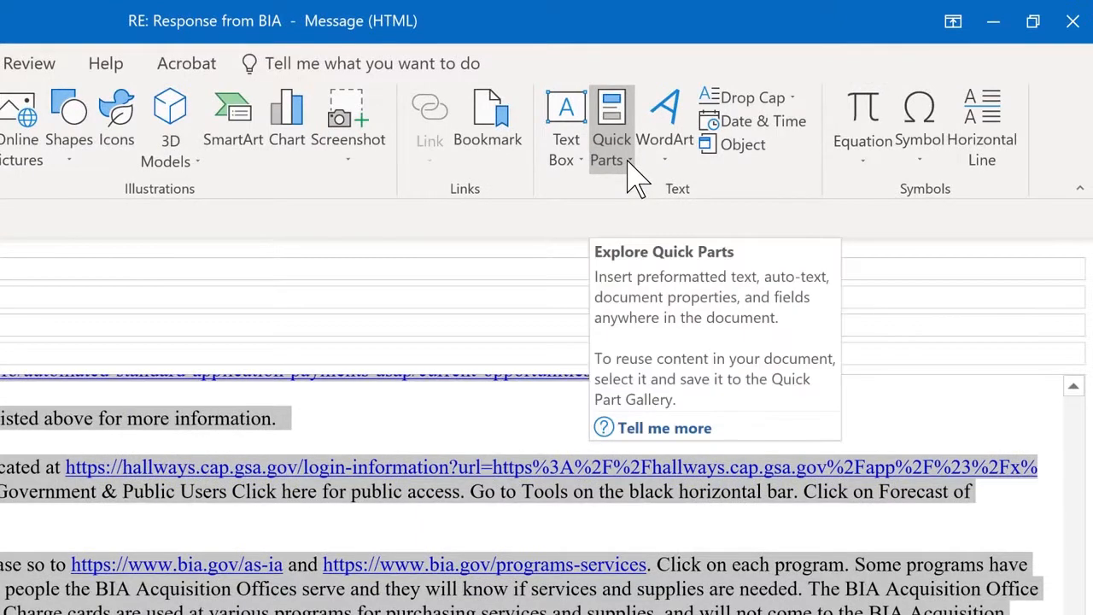
click(642, 171)
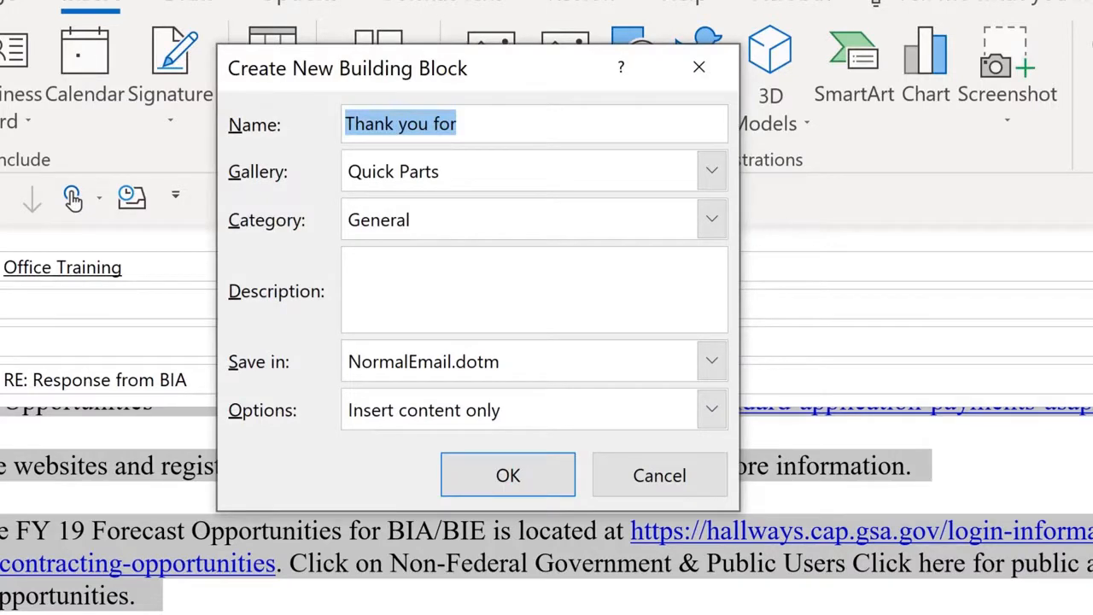
text(Supplier )
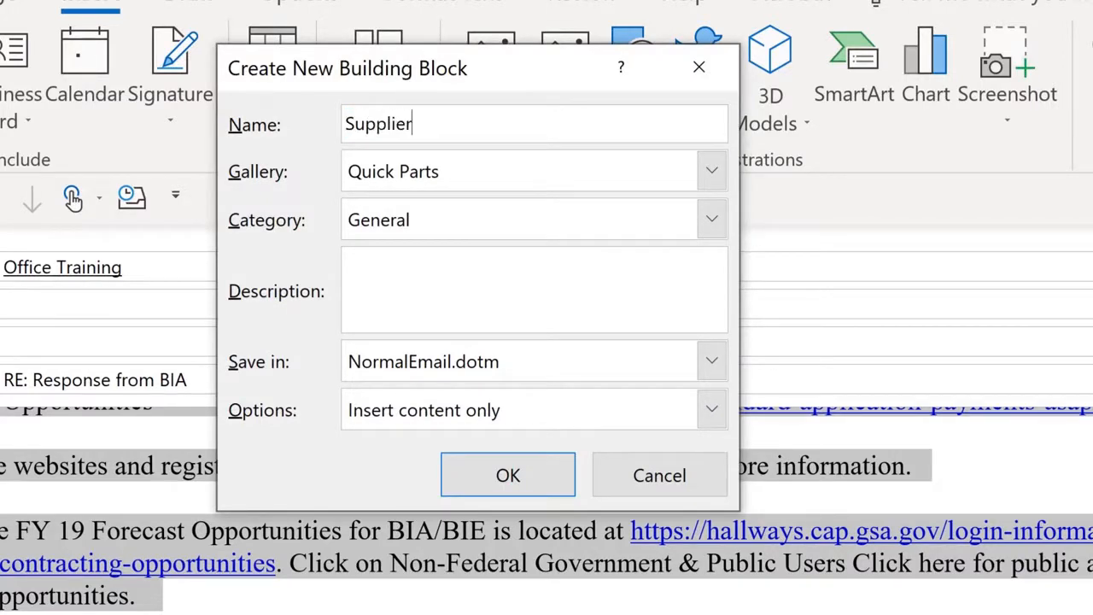
text(Resources)
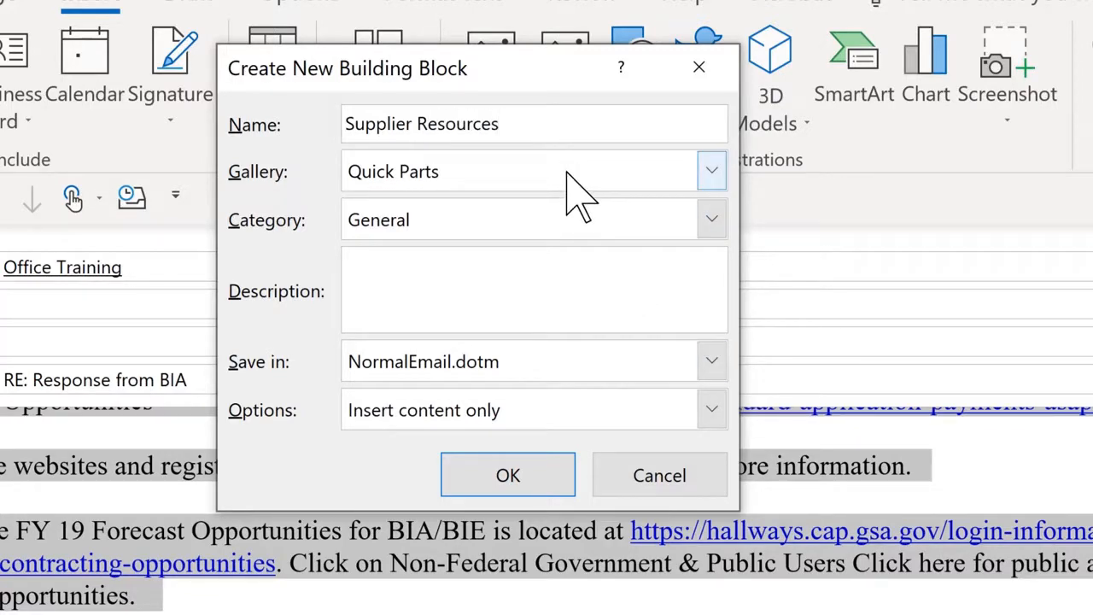
Create a new category named "Suppliers" for the Supplier Resources building block
click(712, 221)
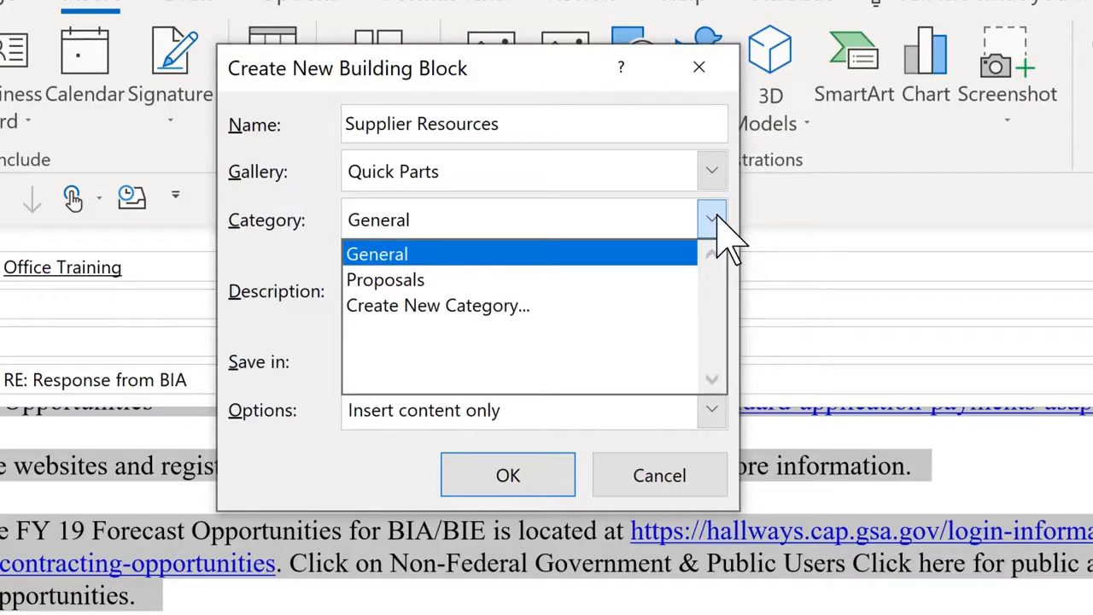
click(457, 314)
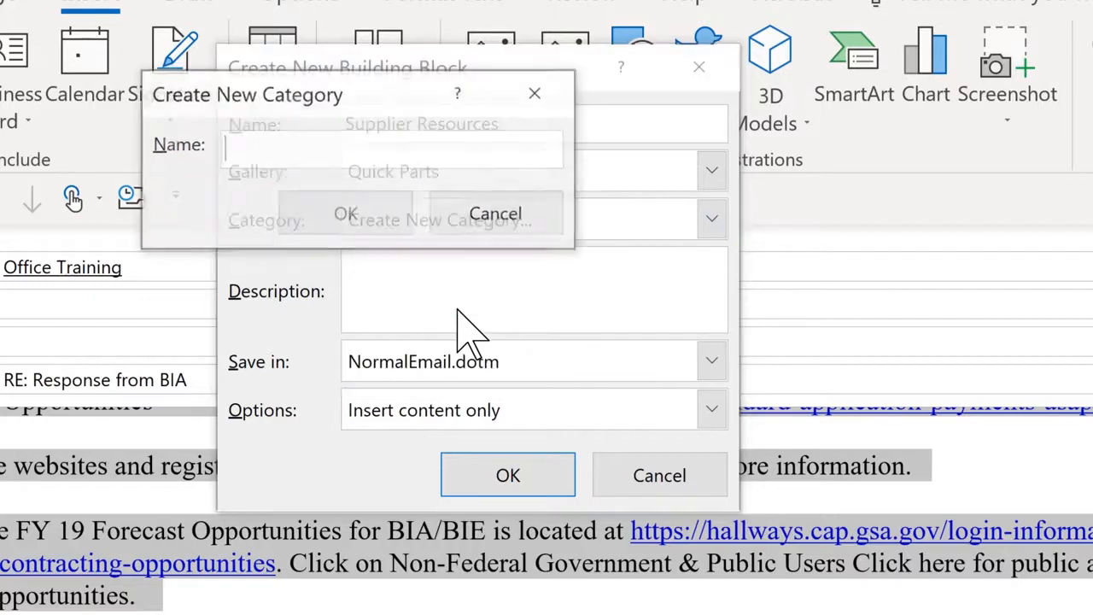
text(Suppliers)
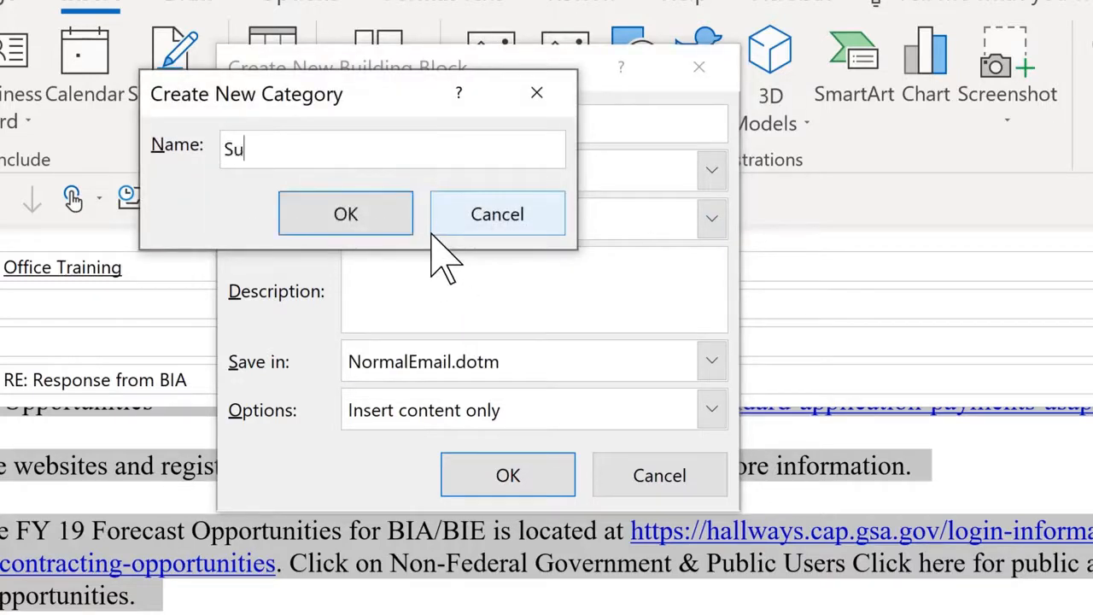
click(385, 212)
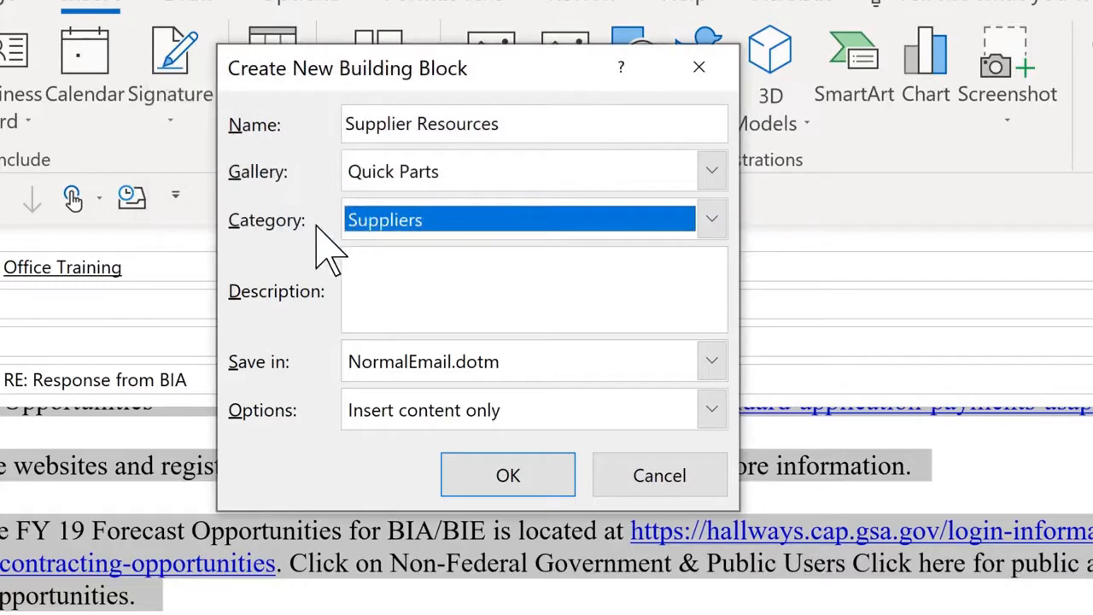
Add the description "Response to supplier request" and save the building block in NormalEmail.dotm
click(363, 256)
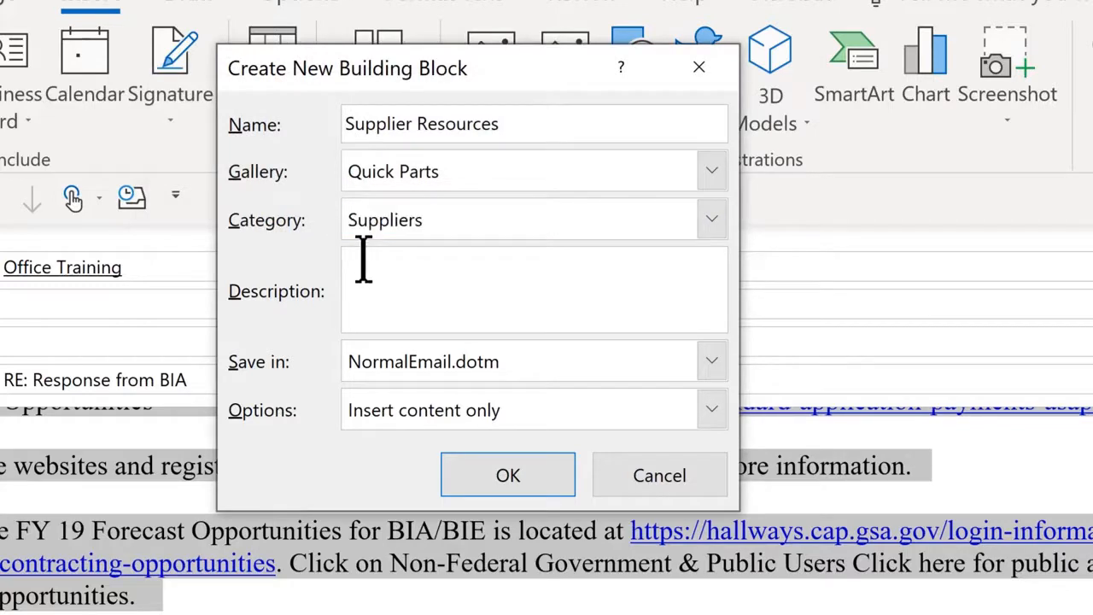
text(Response to supl)
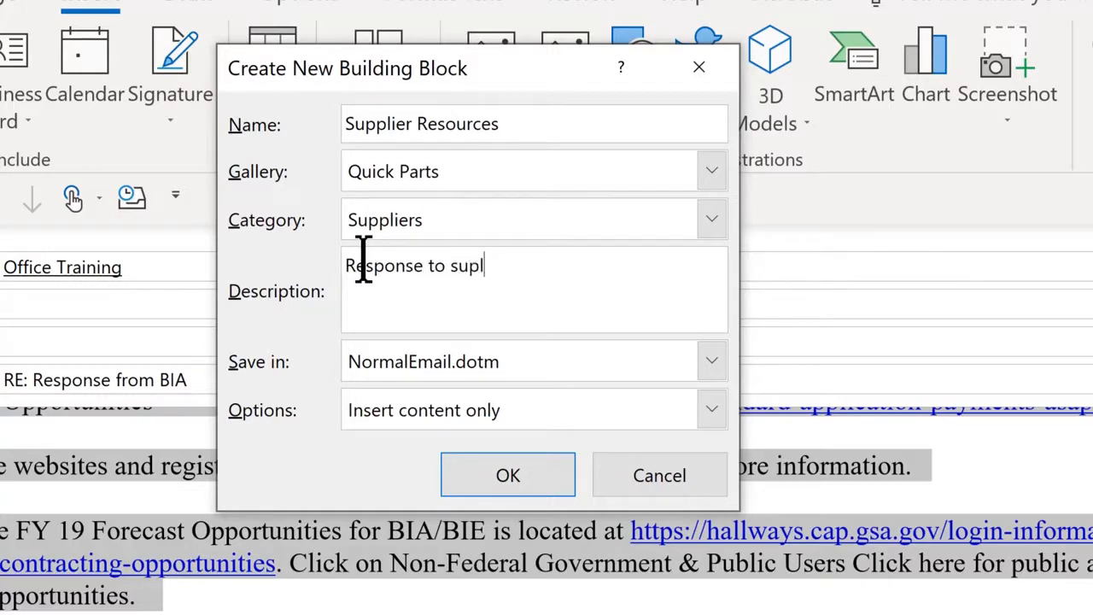
key(BackSpace)
text(plier request)
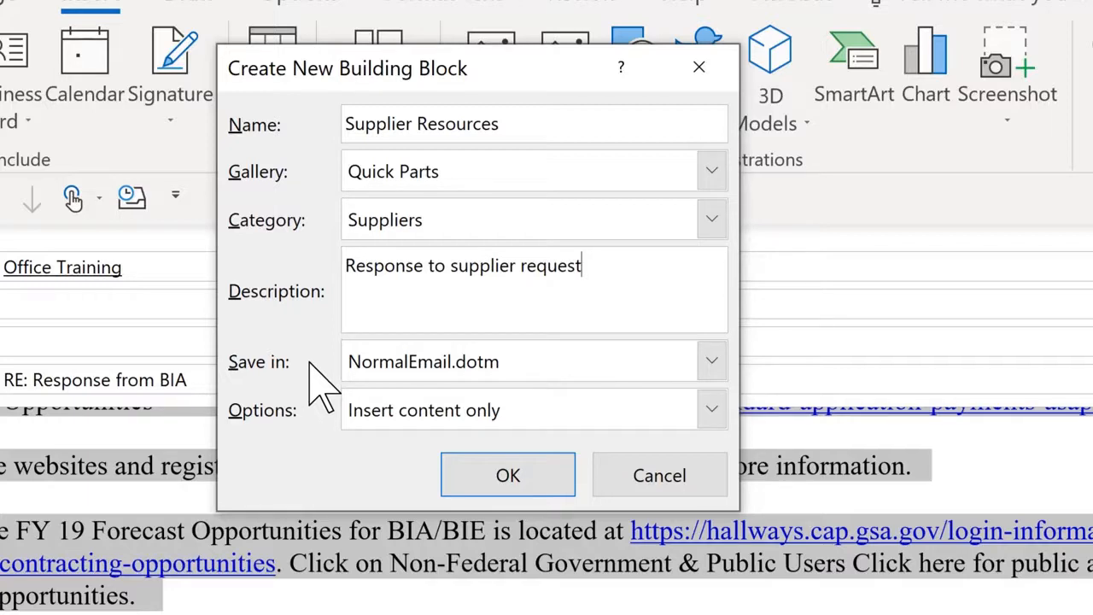
click(510, 478)
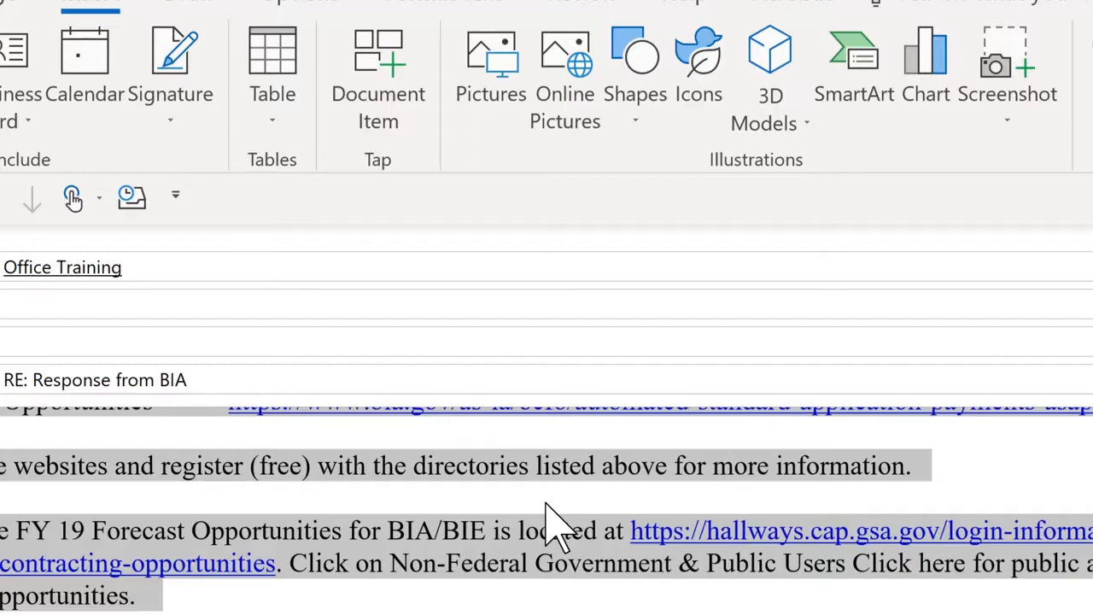
Create a new email message and begin its body with the greeting "Hello Wonderful Person,"
key(ctrl+n)
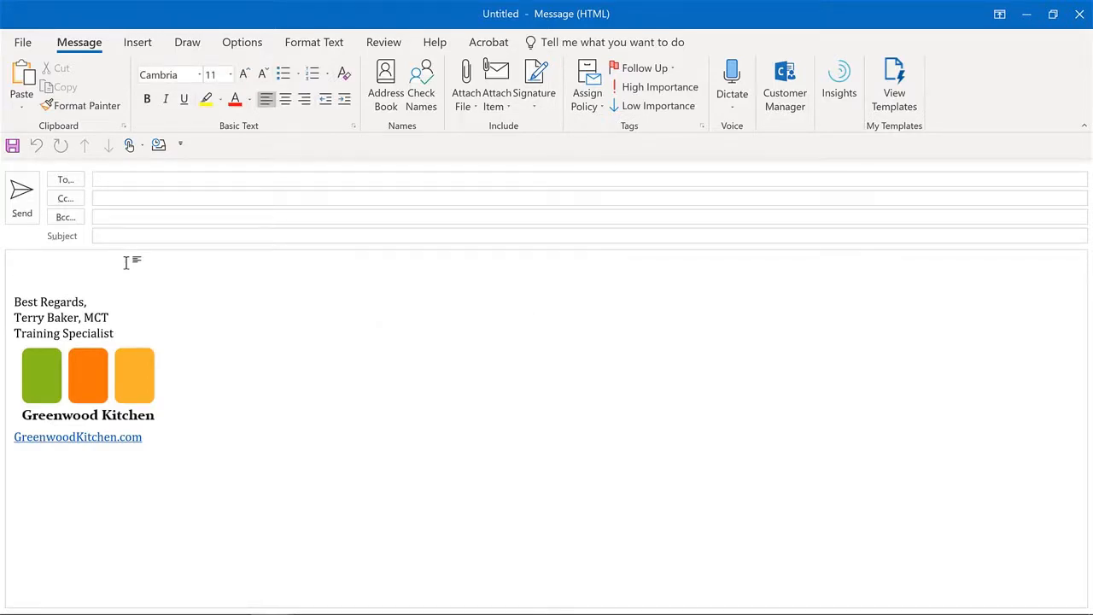
text(Hello Wonderful Person,)
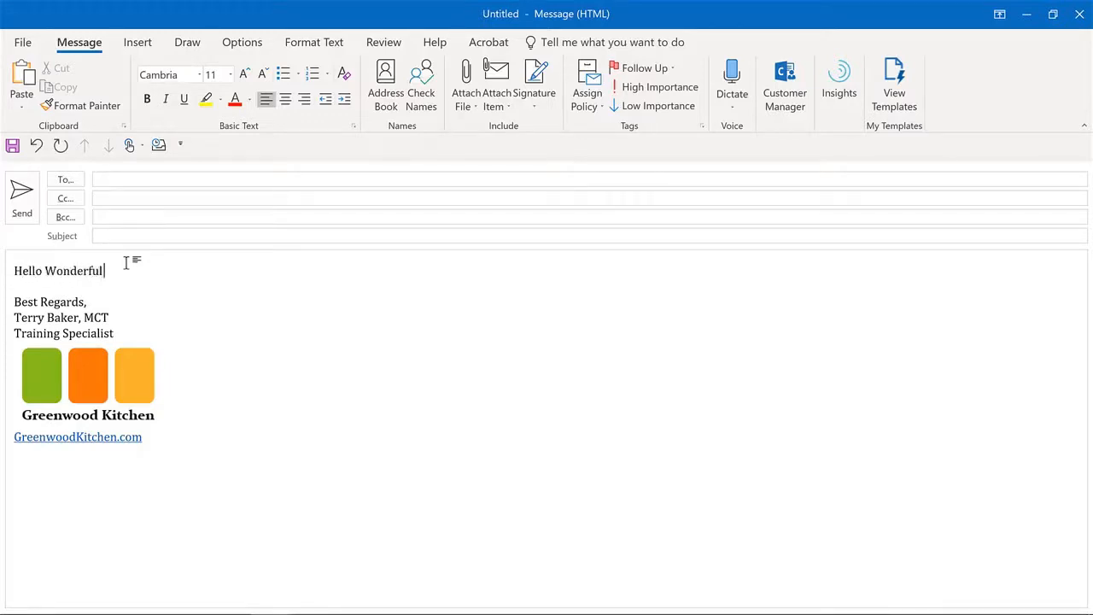
key(Return)
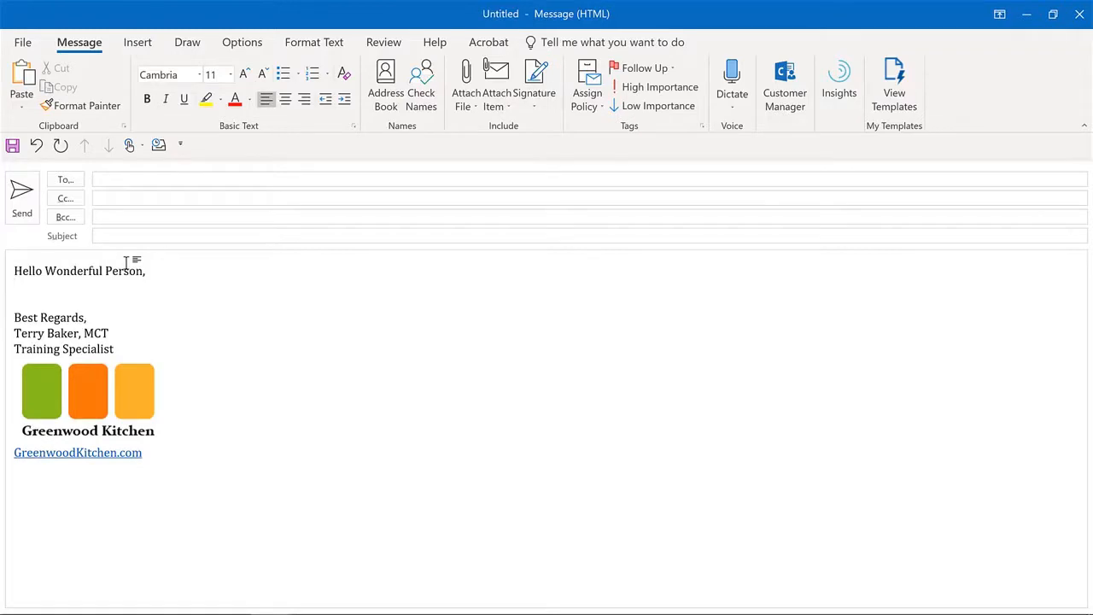
Insert the Supplier Resources building block from Quick Parts below the greeting and review the inserted text
click(127, 41)
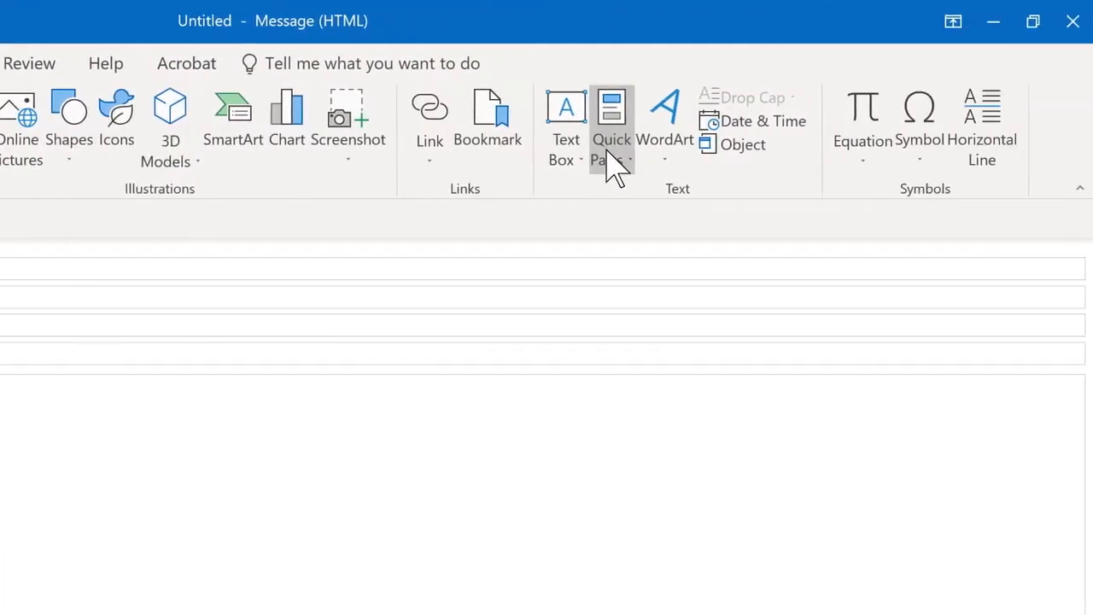
click(613, 163)
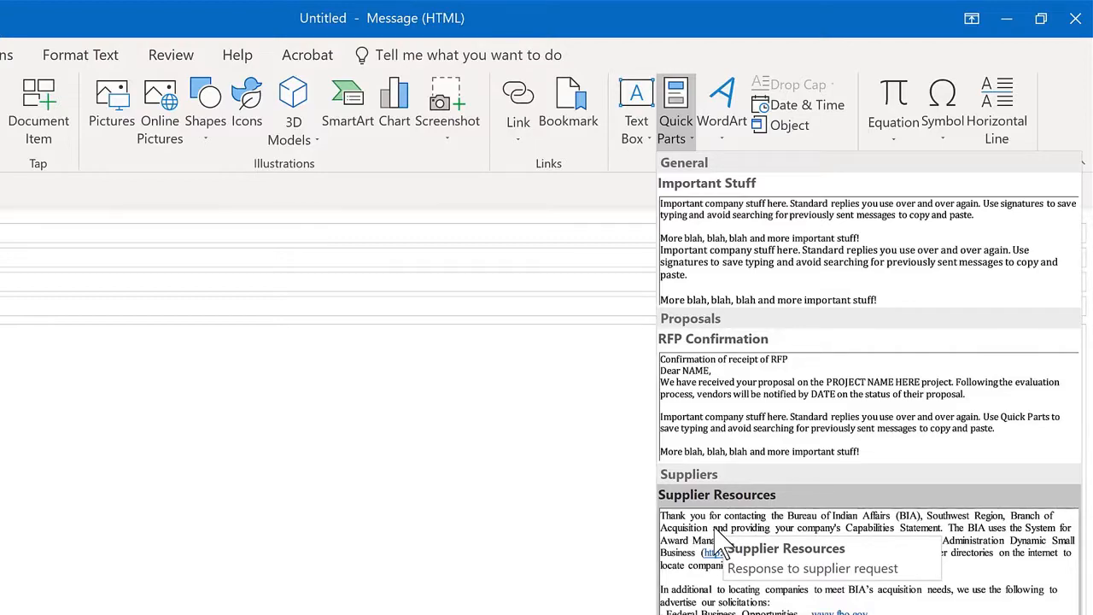
click(720, 542)
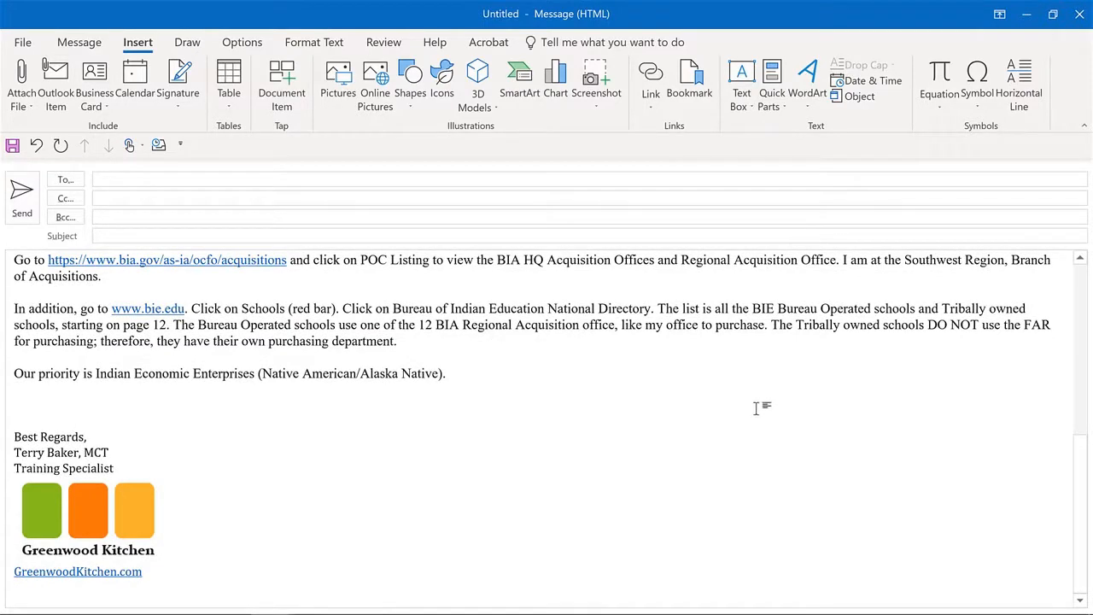
scroll(755, 412, up, 4)
scroll(756, 412, up, 4)
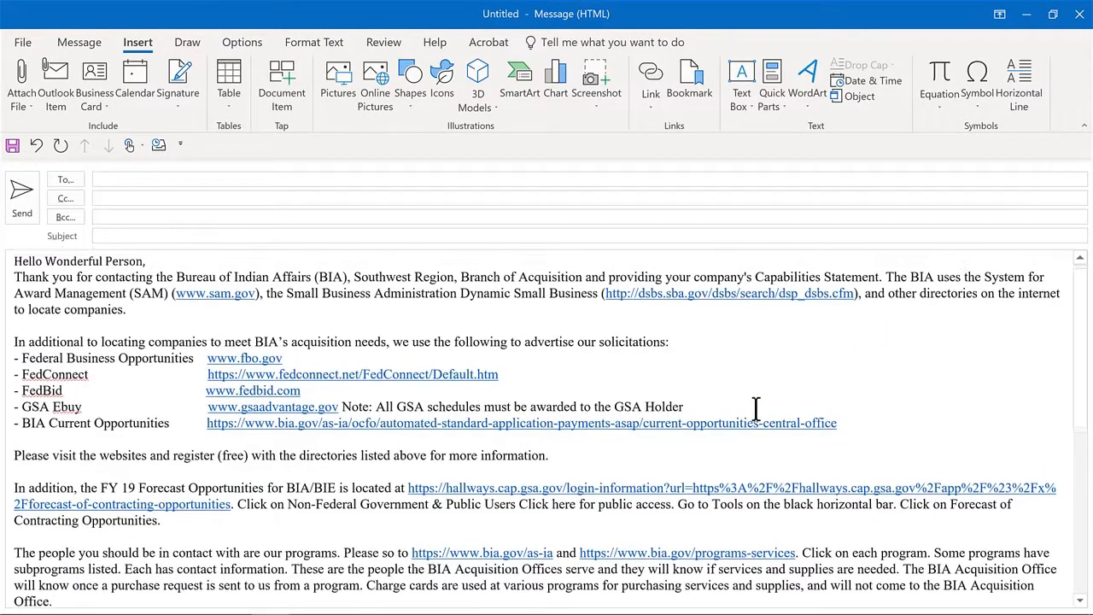
scroll(756, 408, down, 7)
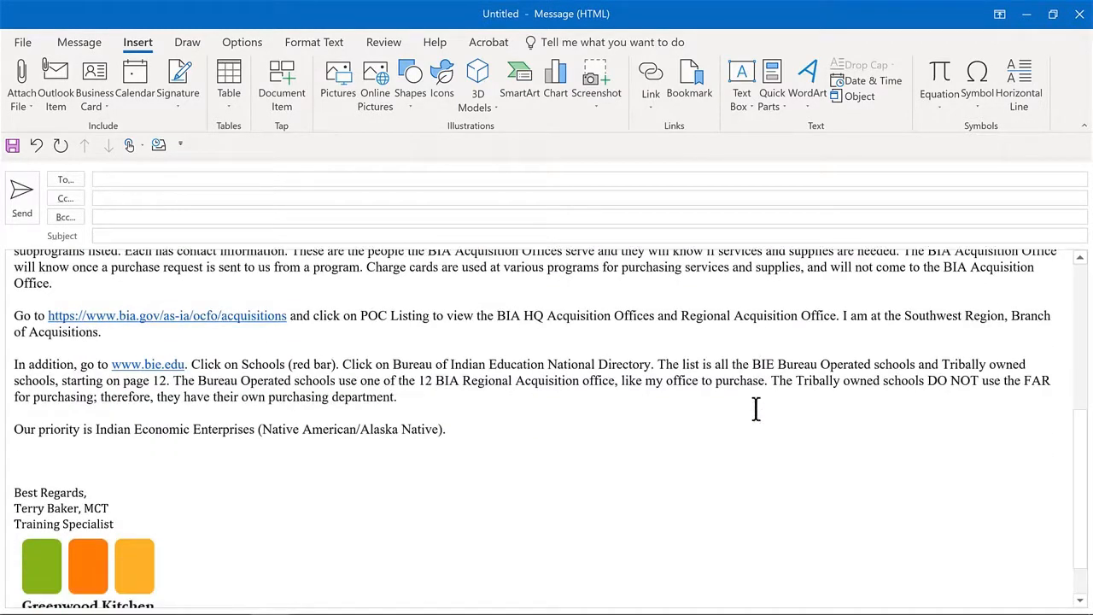
scroll(754, 410, down, 1)
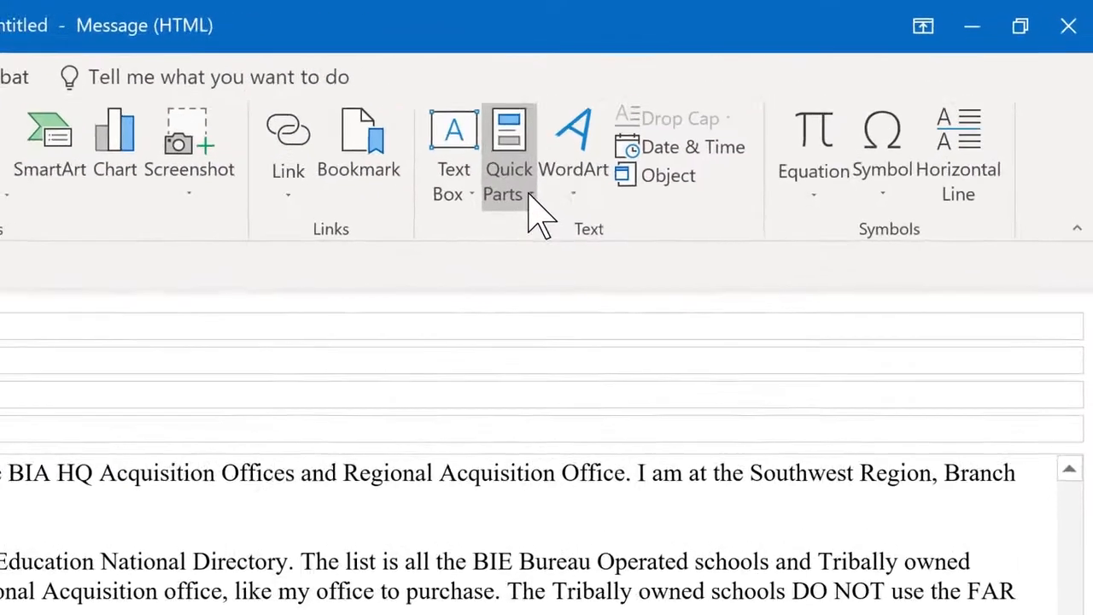
Show the available options for the Important Stuff building block in the Quick Parts gallery
click(528, 193)
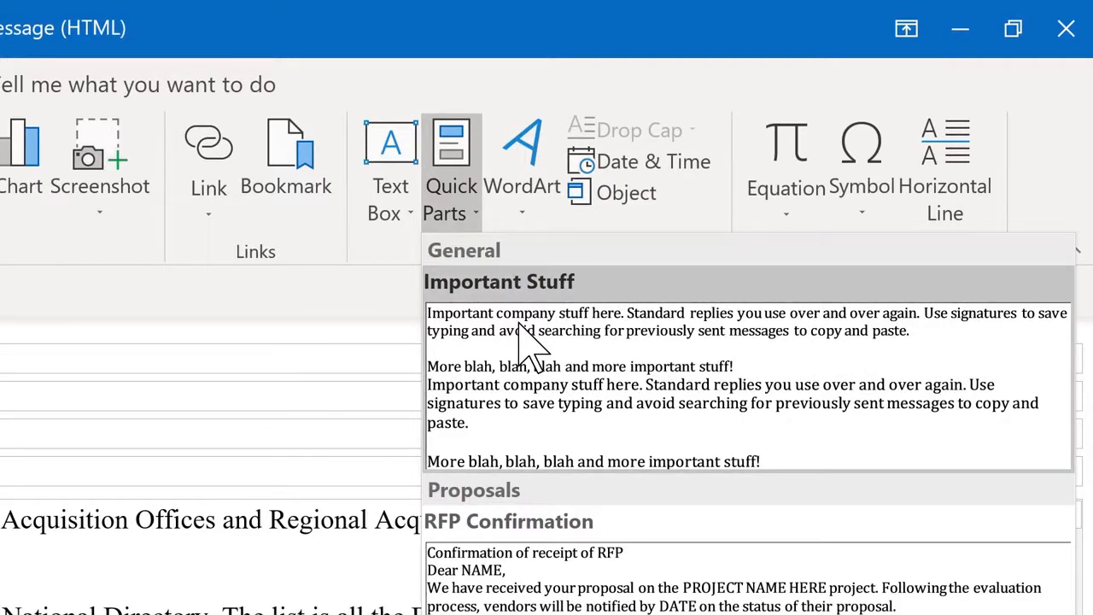
right_click(526, 342)
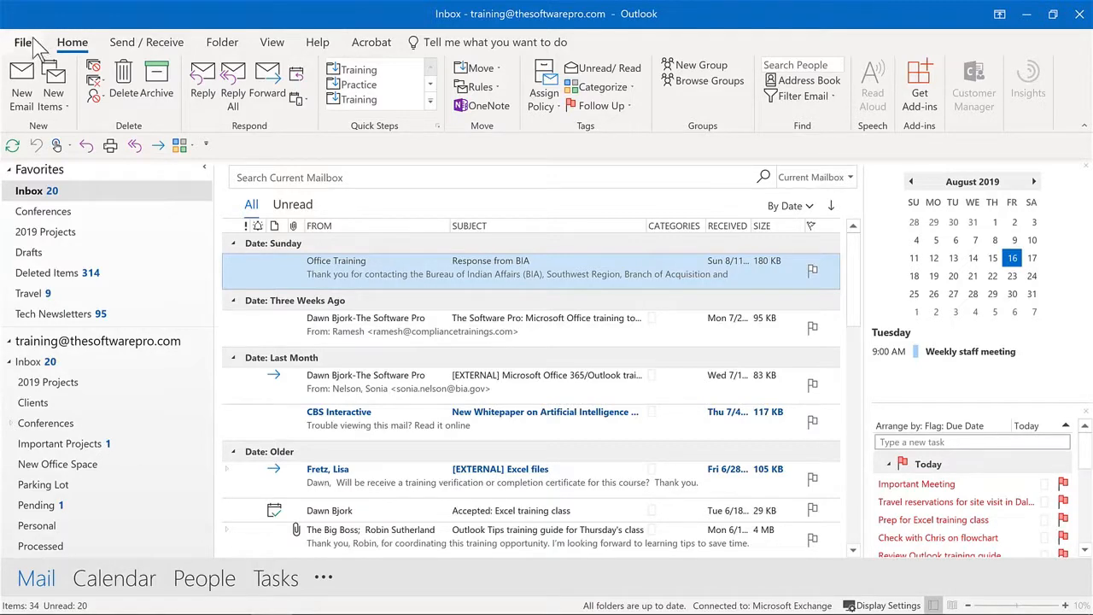
Turn on automatic replies for the account, limited to the time range Fri 8/16/2019 to Mon 8/26/2019, 11:00 AM
click(26, 42)
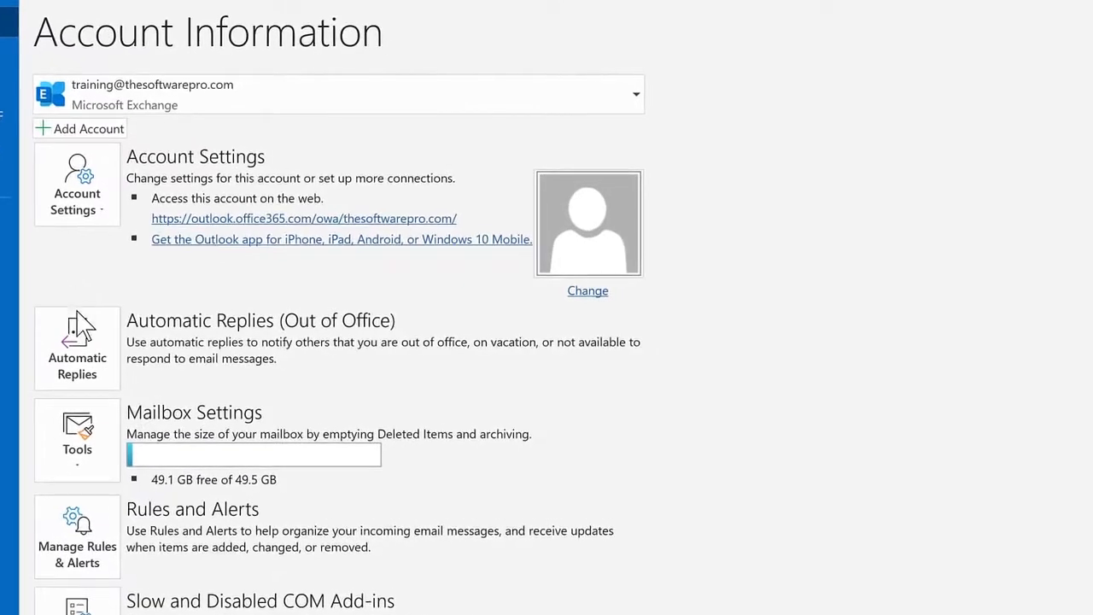
click(84, 352)
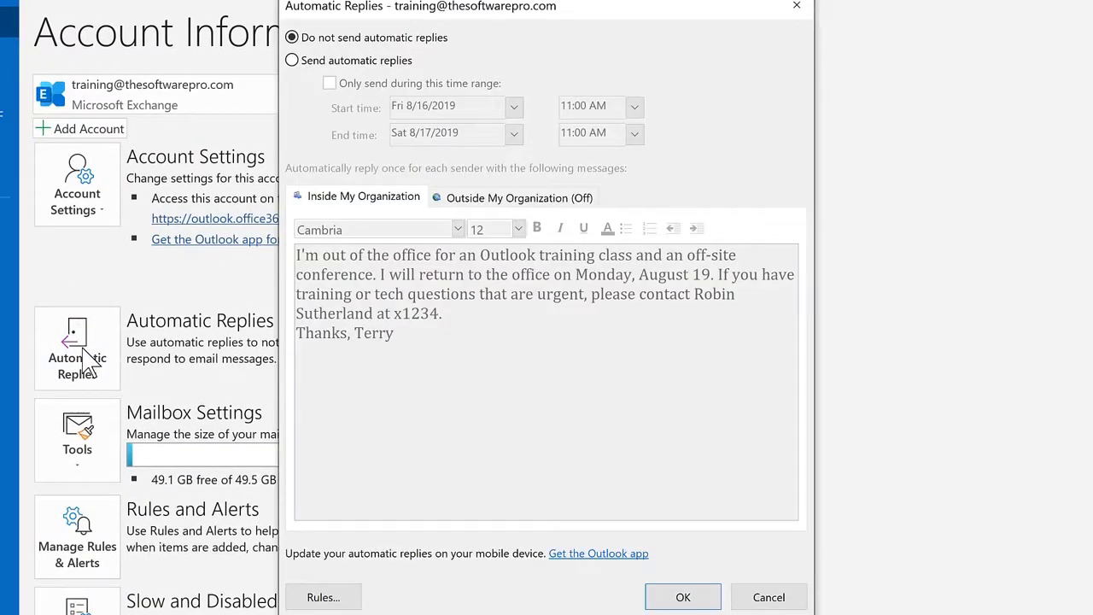
click(292, 61)
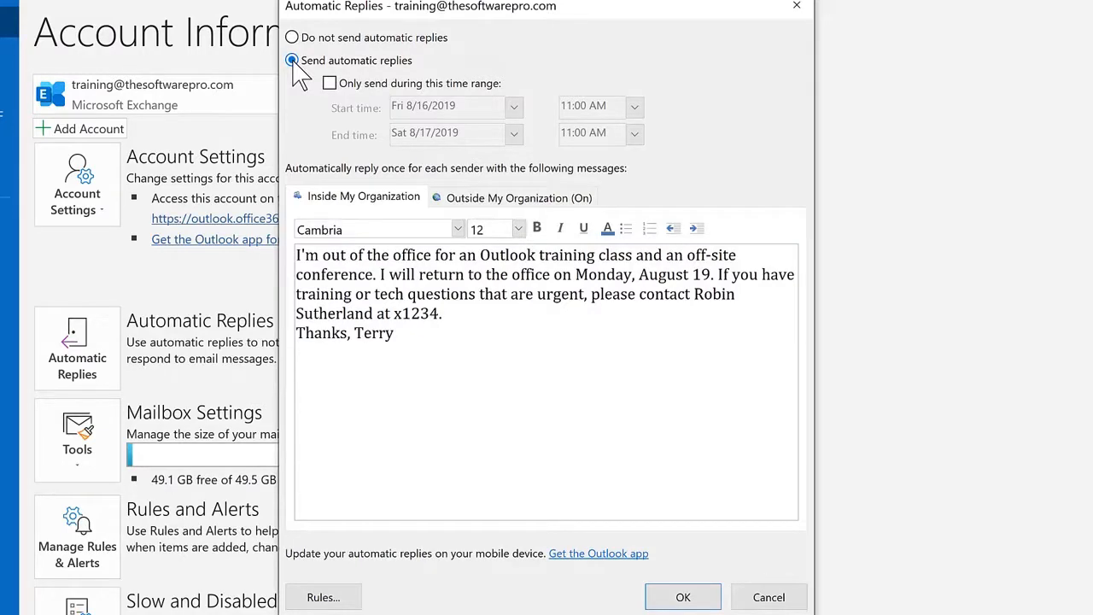
click(335, 83)
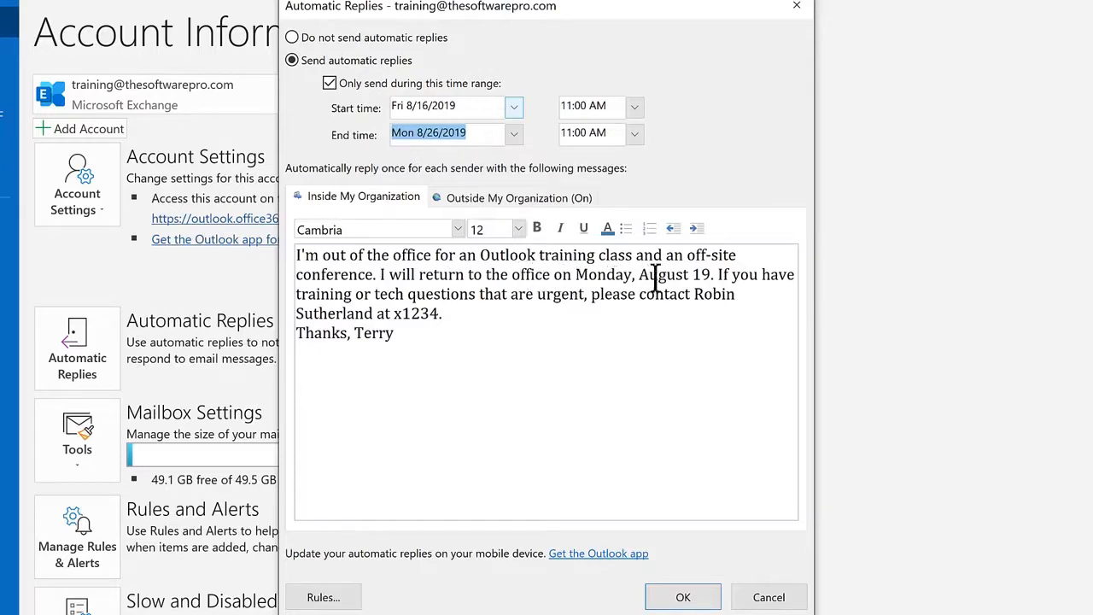
Change the return date in the inside-organization automatic reply to August 26
click(693, 274)
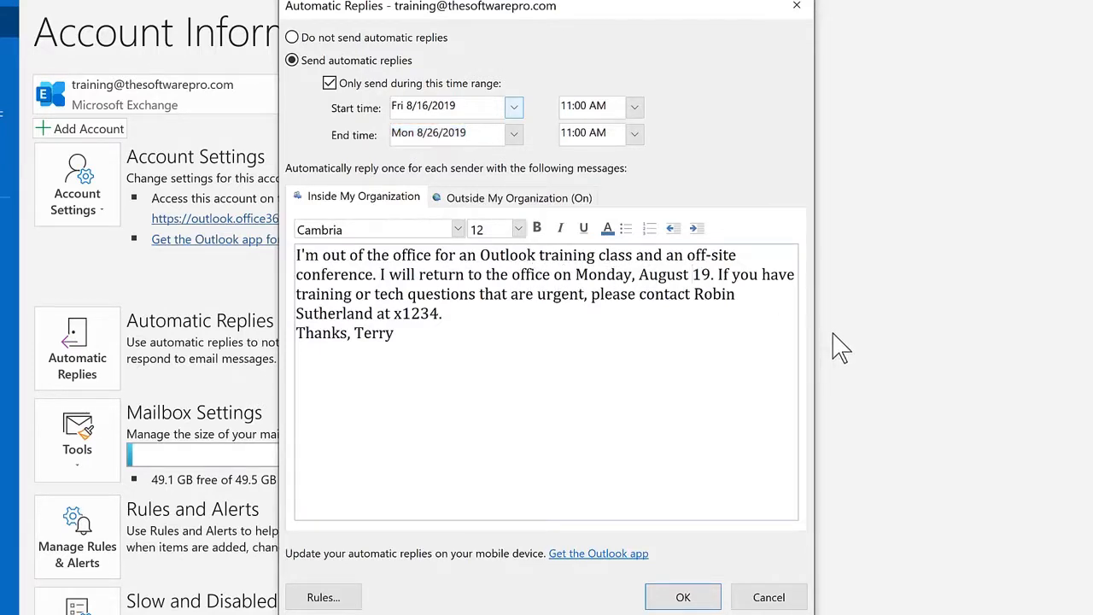
key(Delete)
key(Delete)
text(2)
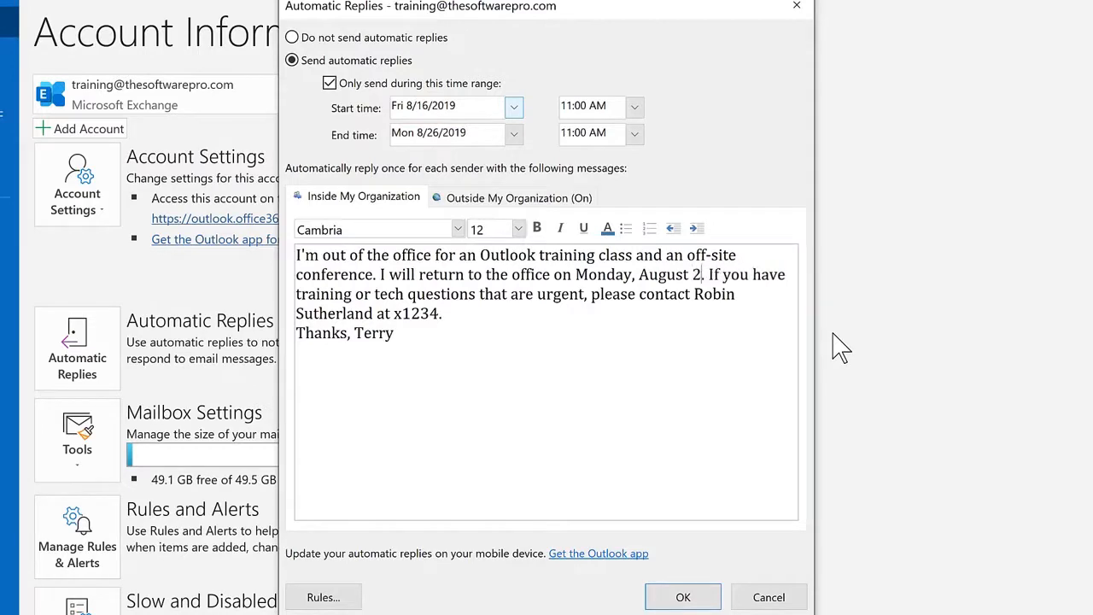
text(6)
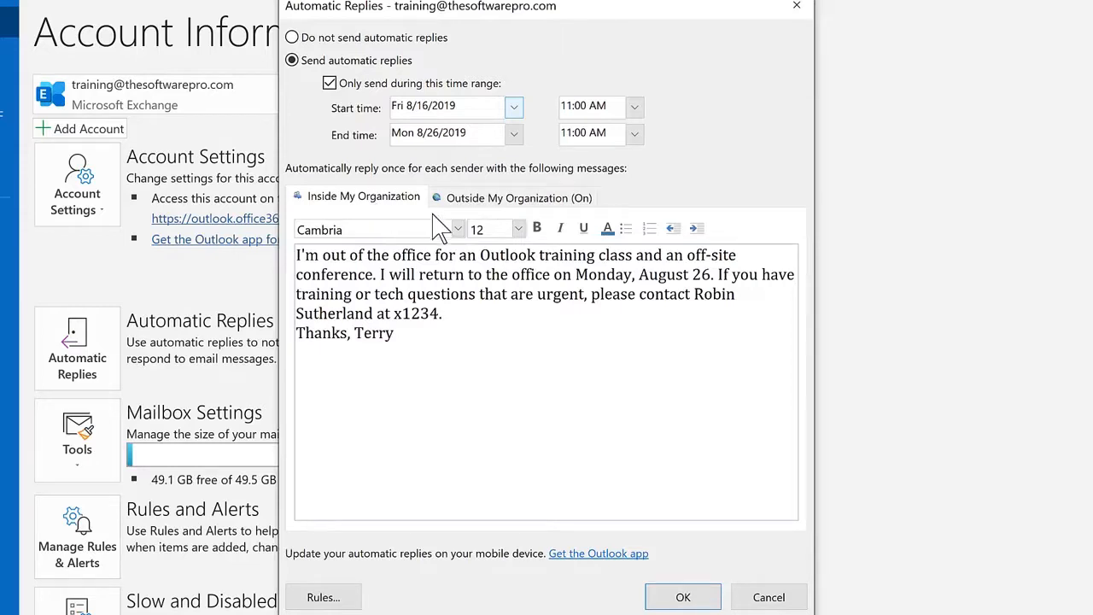
Change the day in the outside-organization automatic reply's return date to 26
click(496, 205)
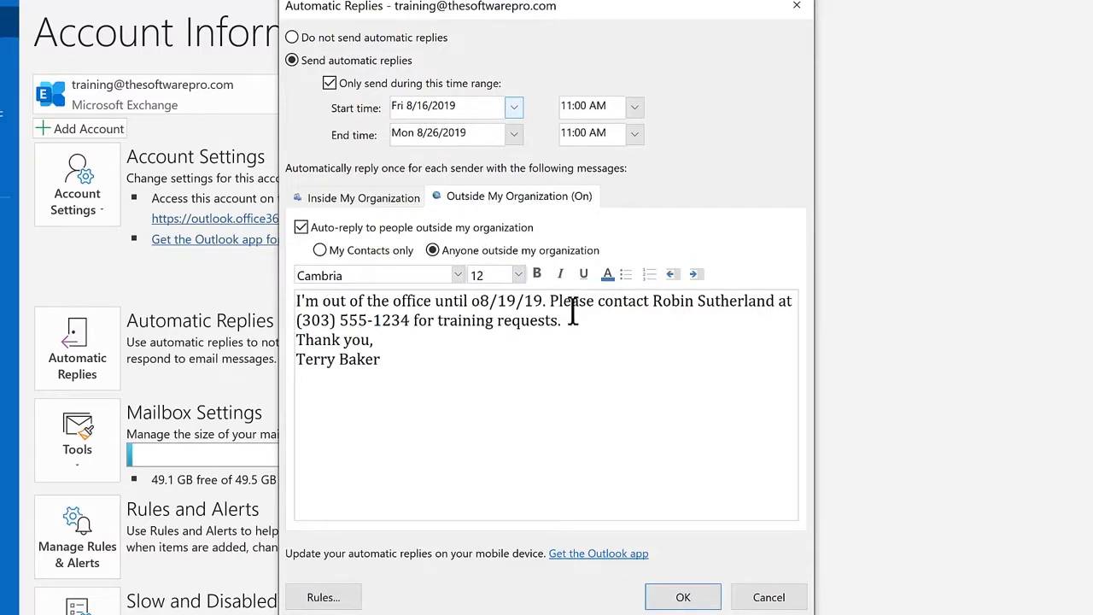
click(516, 300)
key(BackSpace)
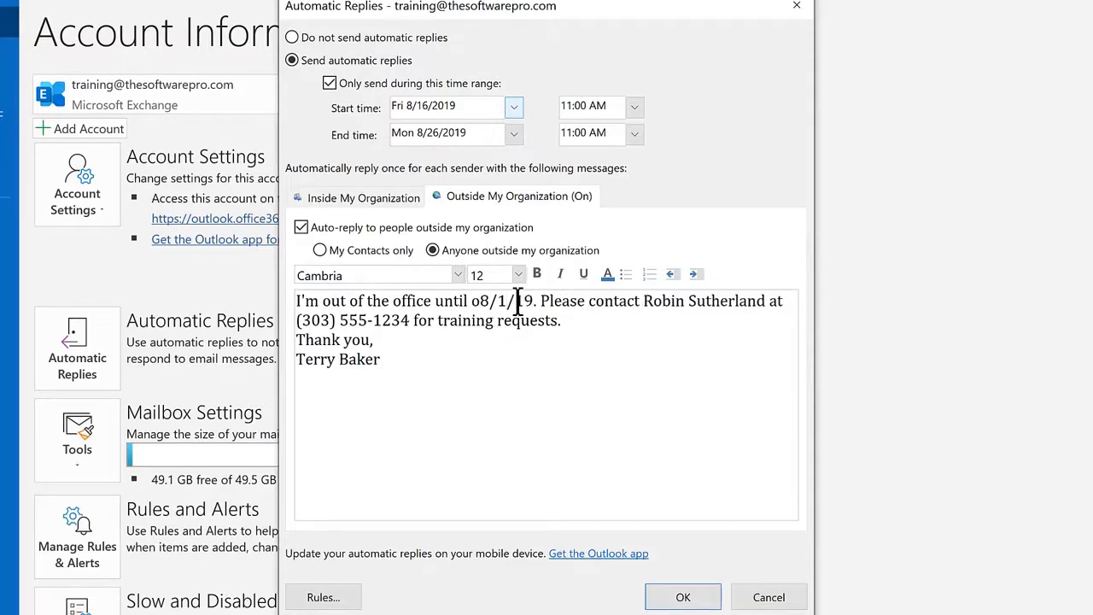
key(BackSpace)
text(26)
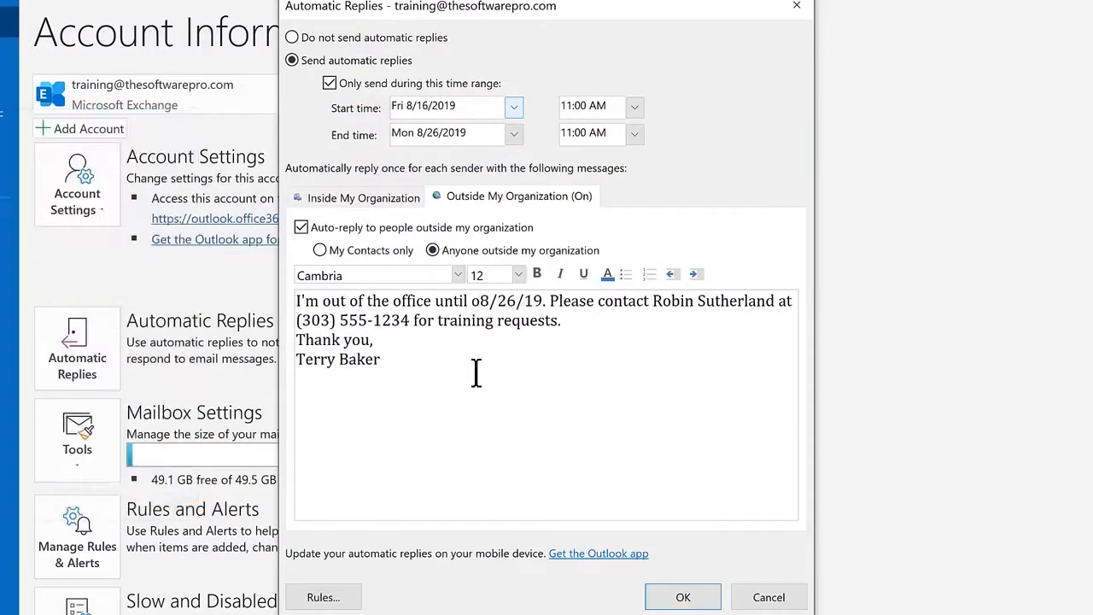
Open the automatic reply rules and start a new rule to view its settings
click(325, 598)
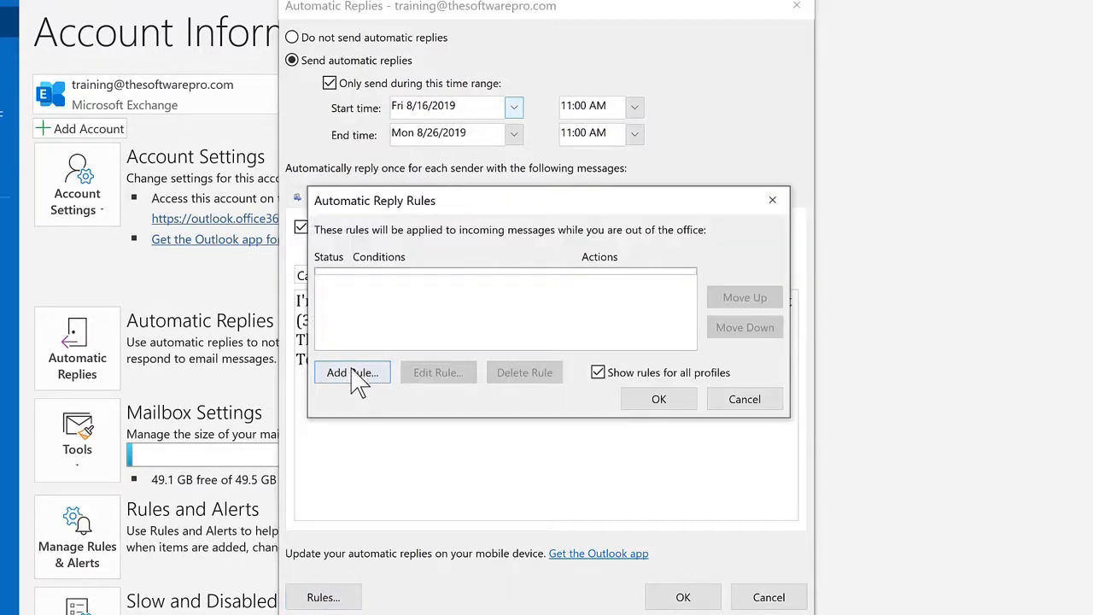
click(355, 377)
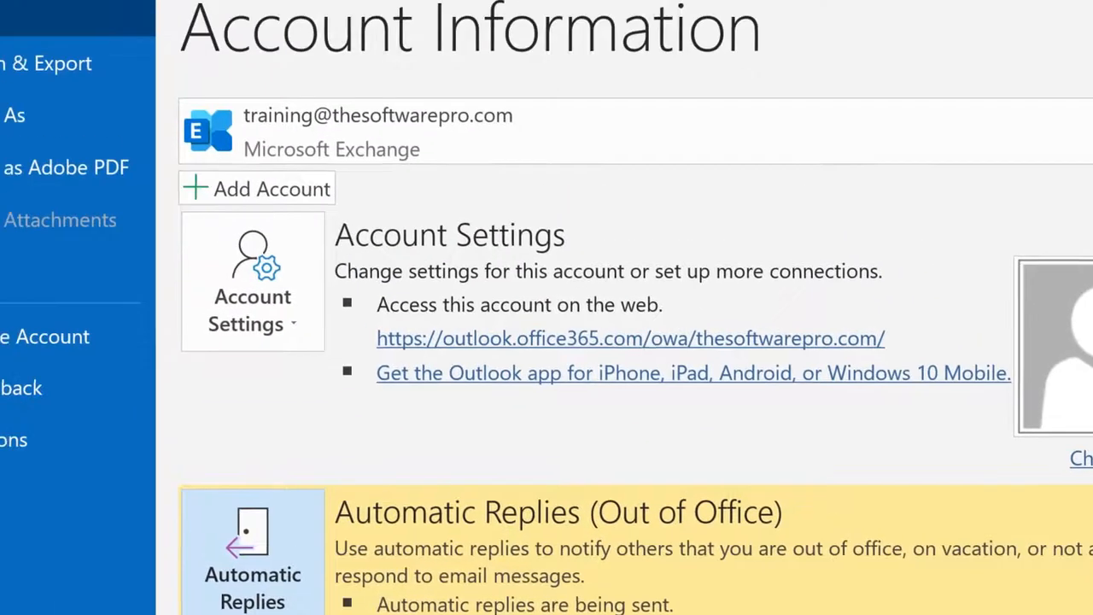
Return to the inbox and turn off automatic replies for the account
click(49, 65)
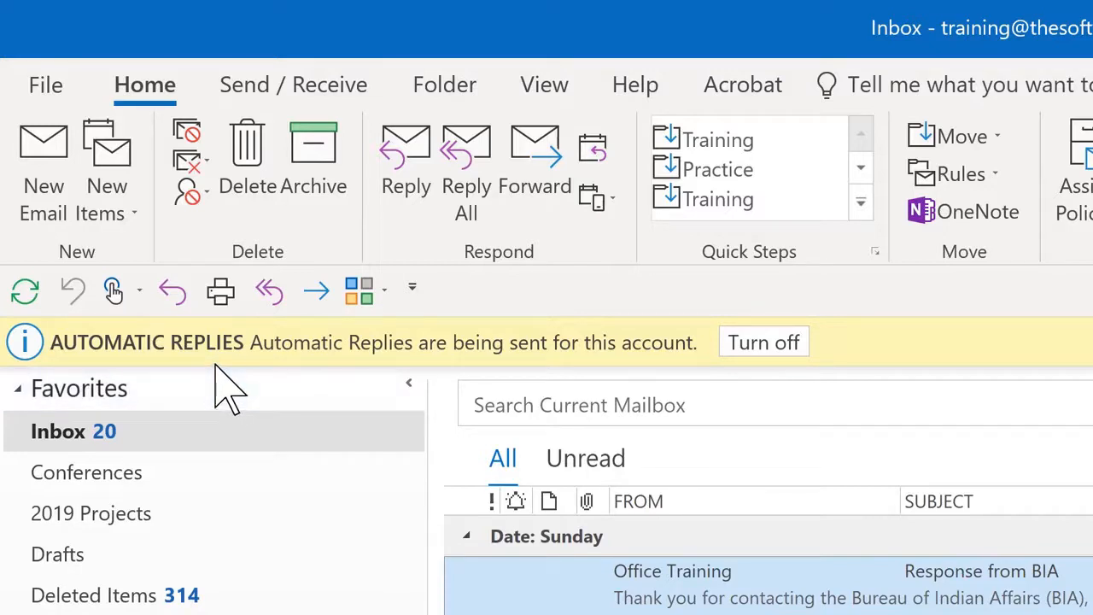
click(764, 343)
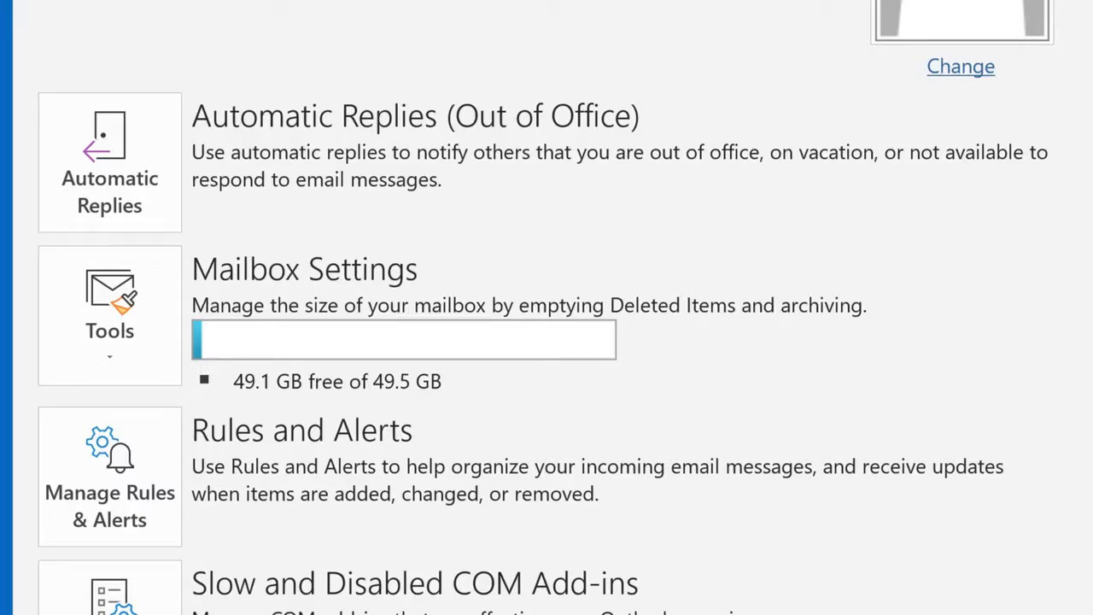
click(29, 43)
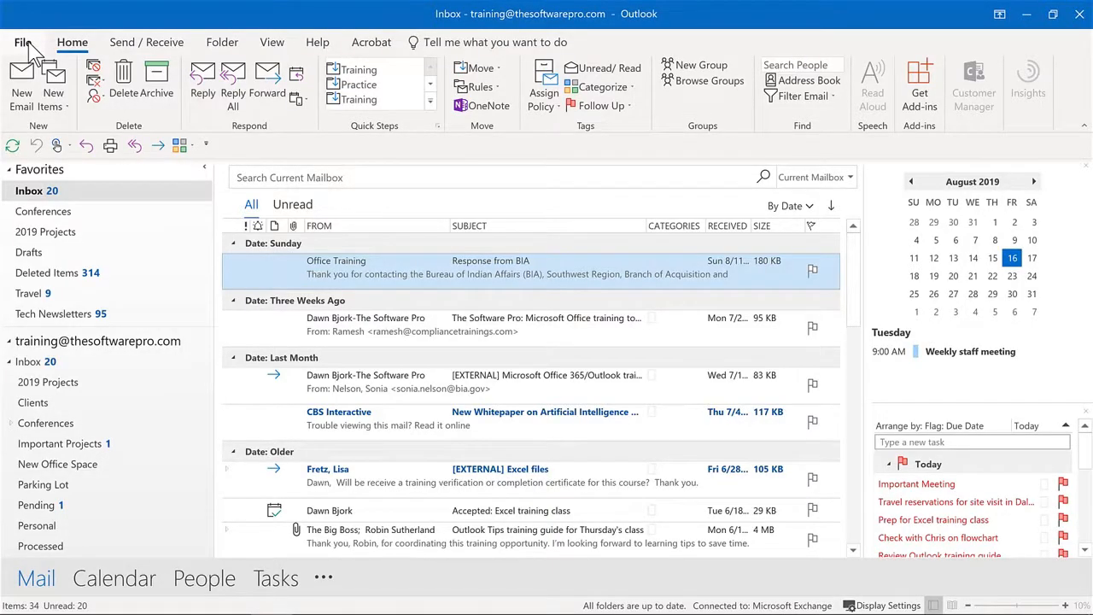